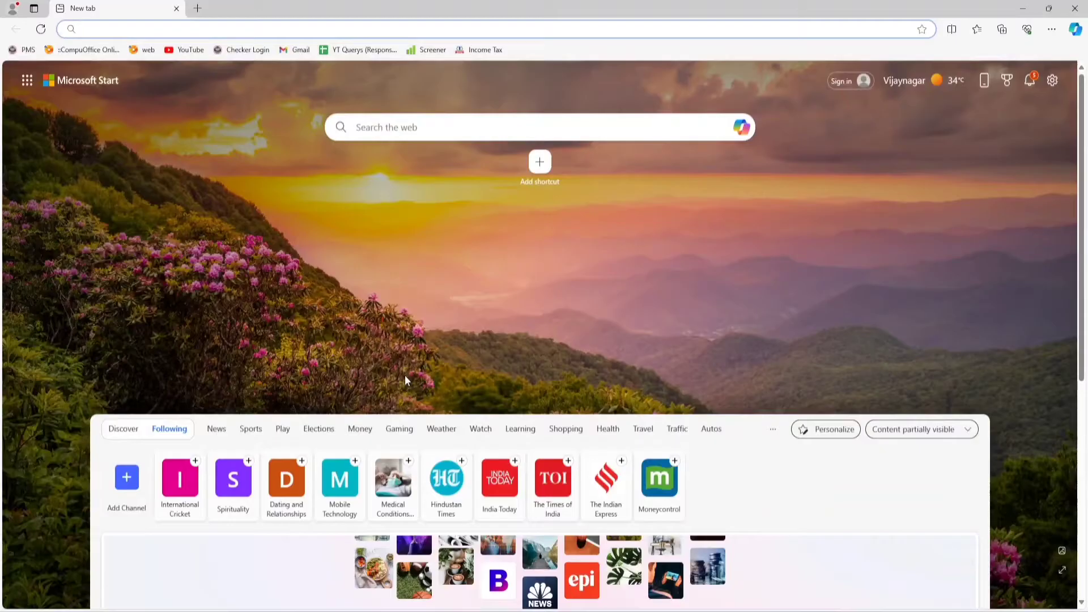
- Search the web for SAN, open the Sanstha Aadhaar Rajasthan home page, and close the search results page
type("SAN")
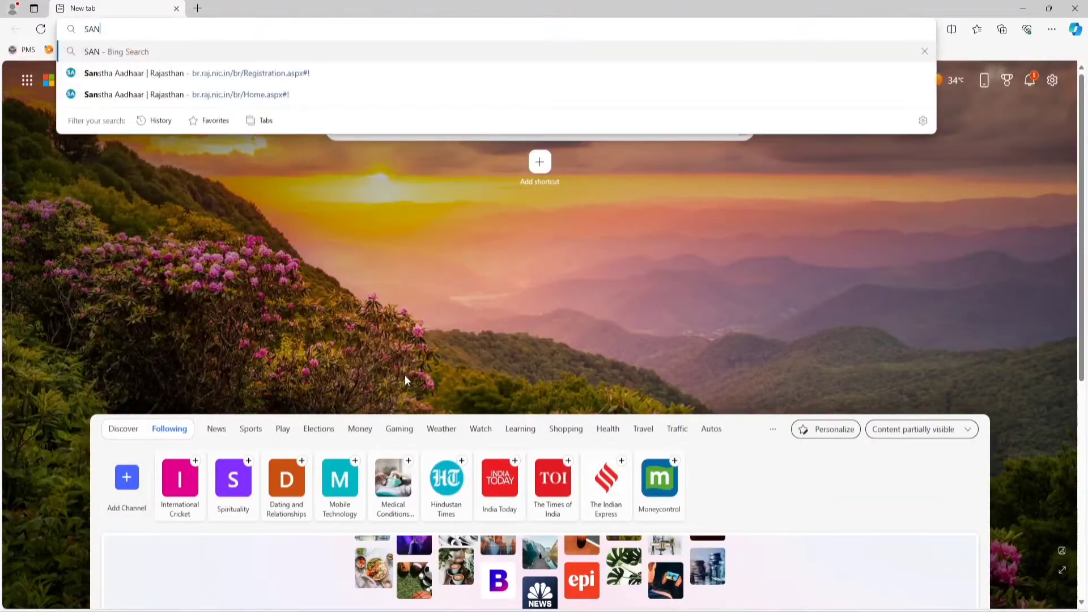
key("Return")
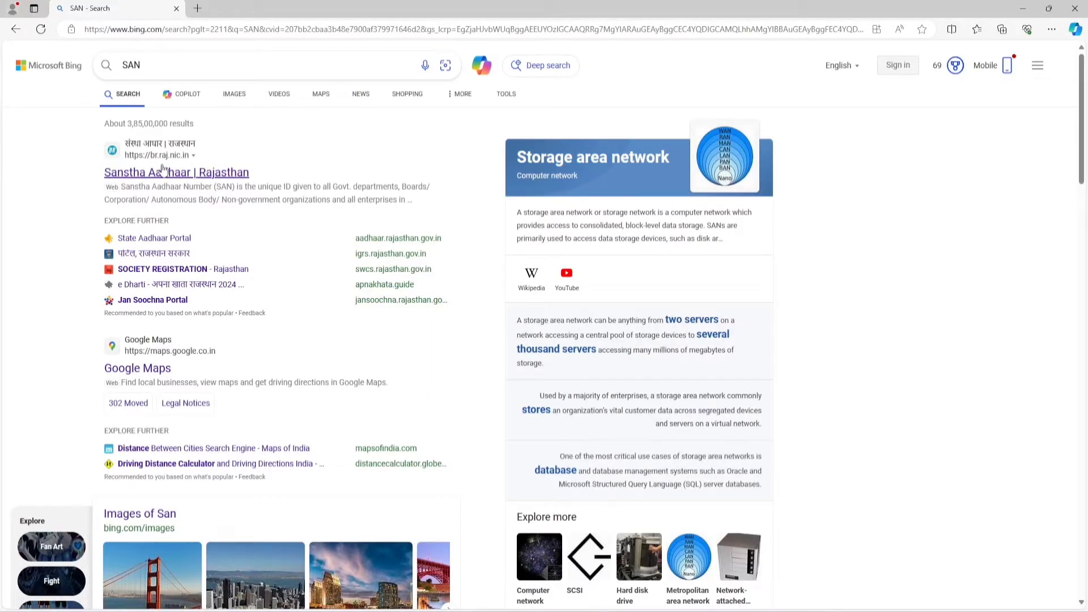
left_click(144, 175)
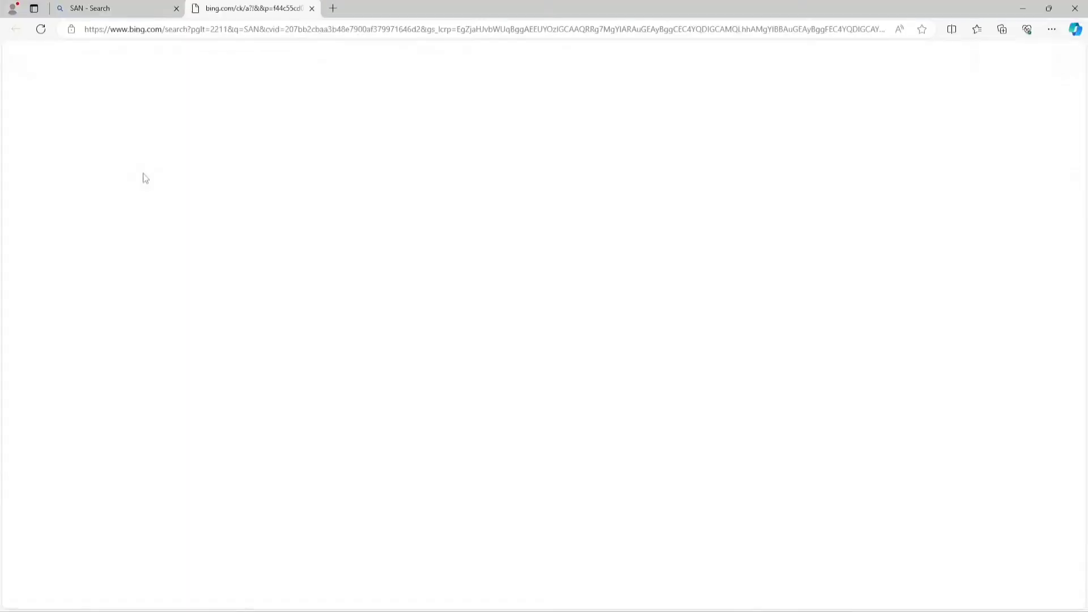
left_click(177, 8)
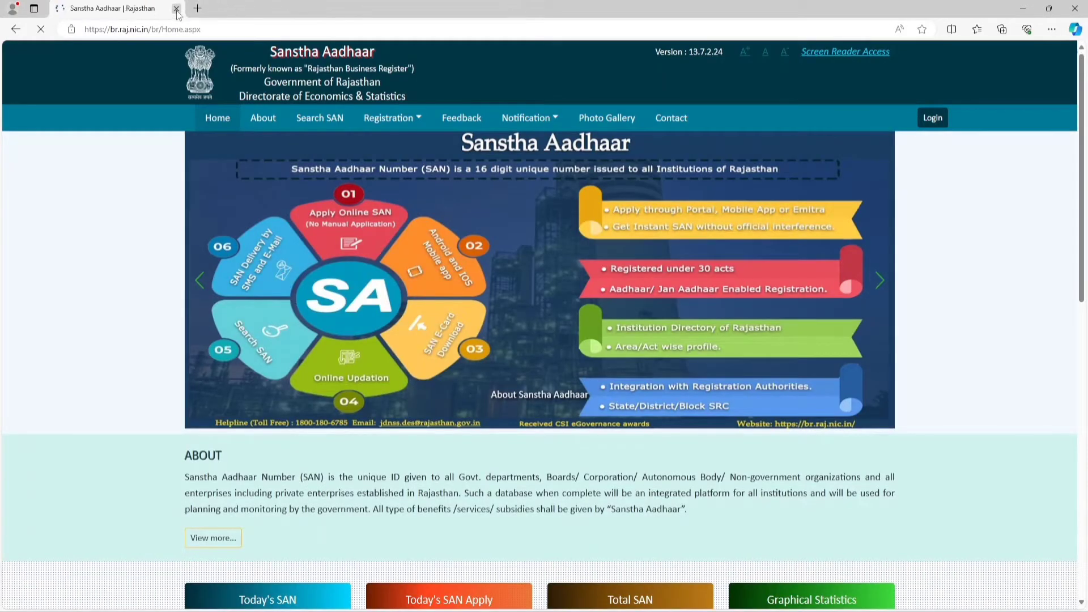
left_click(233, 127)
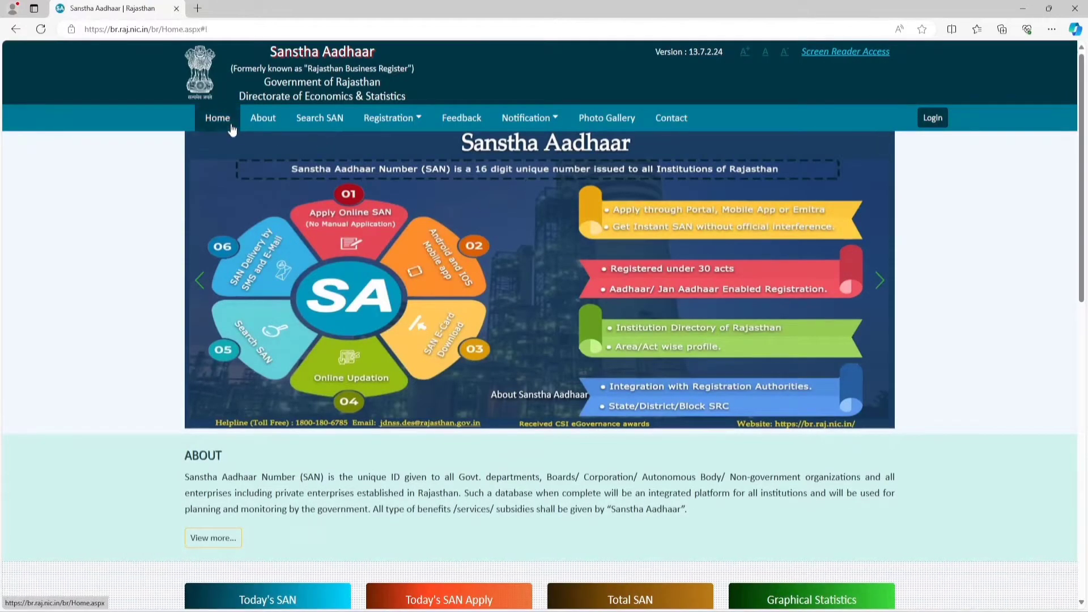
- Start a new Sanstha Aadhaar registration application for a Firm
left_click(408, 129)
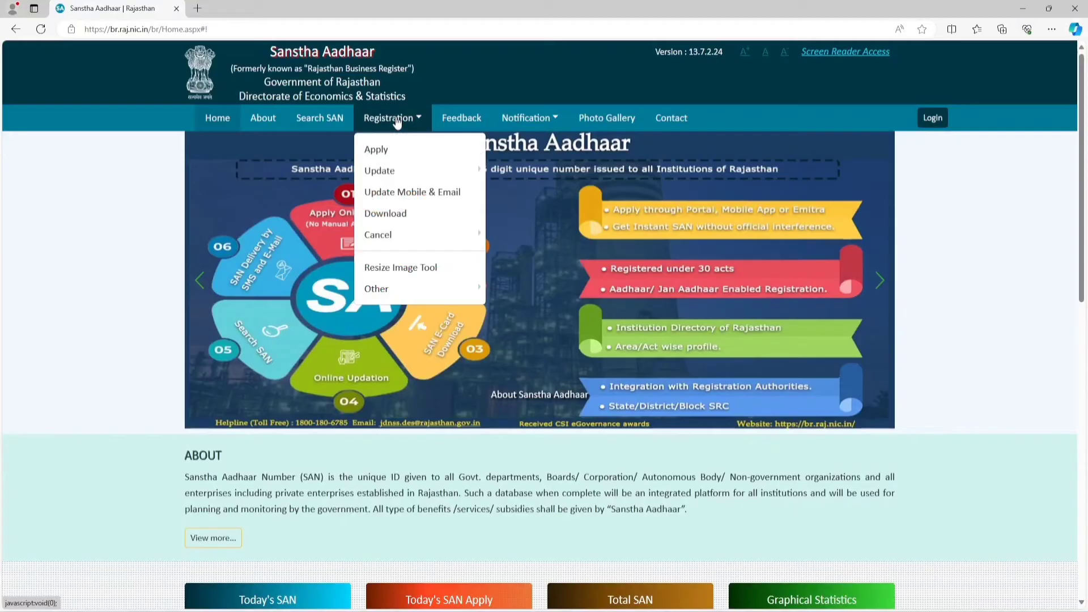
left_click(386, 156)
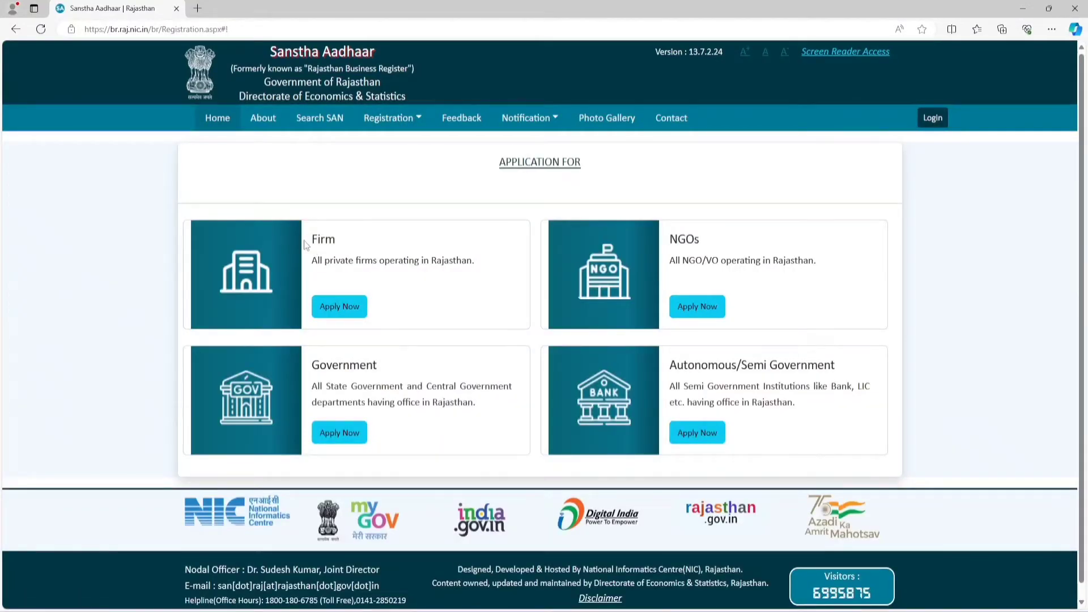
left_click_drag(312, 241, 341, 250)
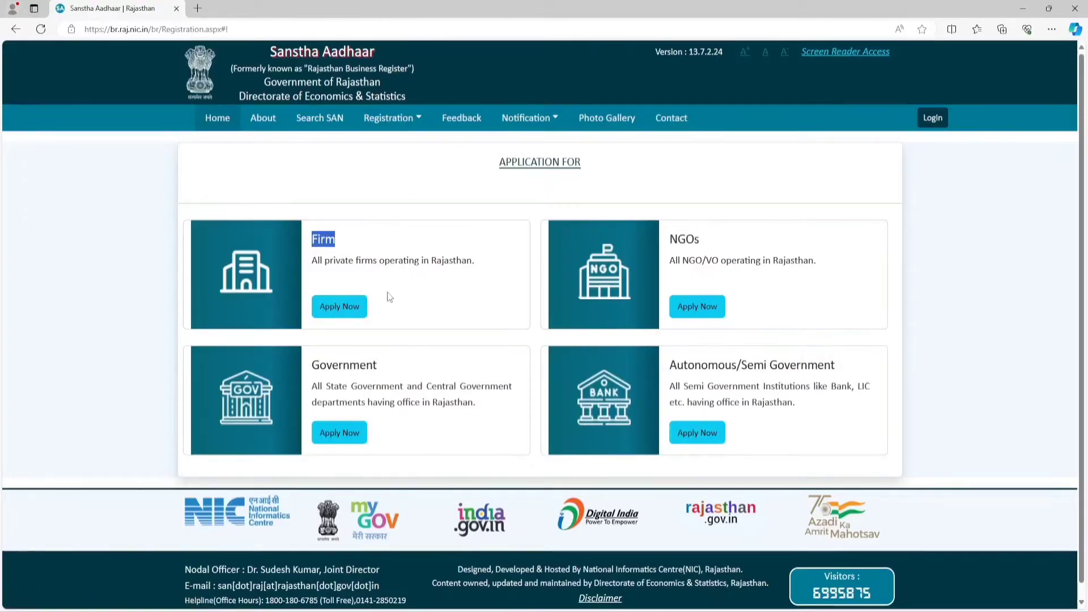
left_click(455, 306)
left_click(339, 307)
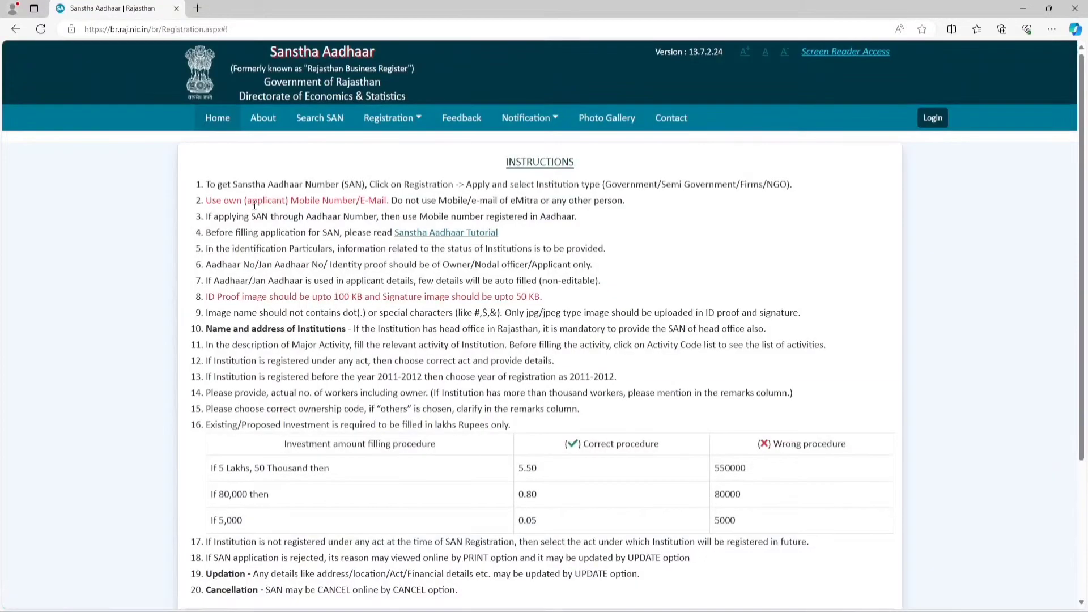
- Review the application instructions, agree to them, and proceed to the applicant authentication form
left_click_drag(207, 186, 511, 427)
scroll(518, 350, "down", 4)
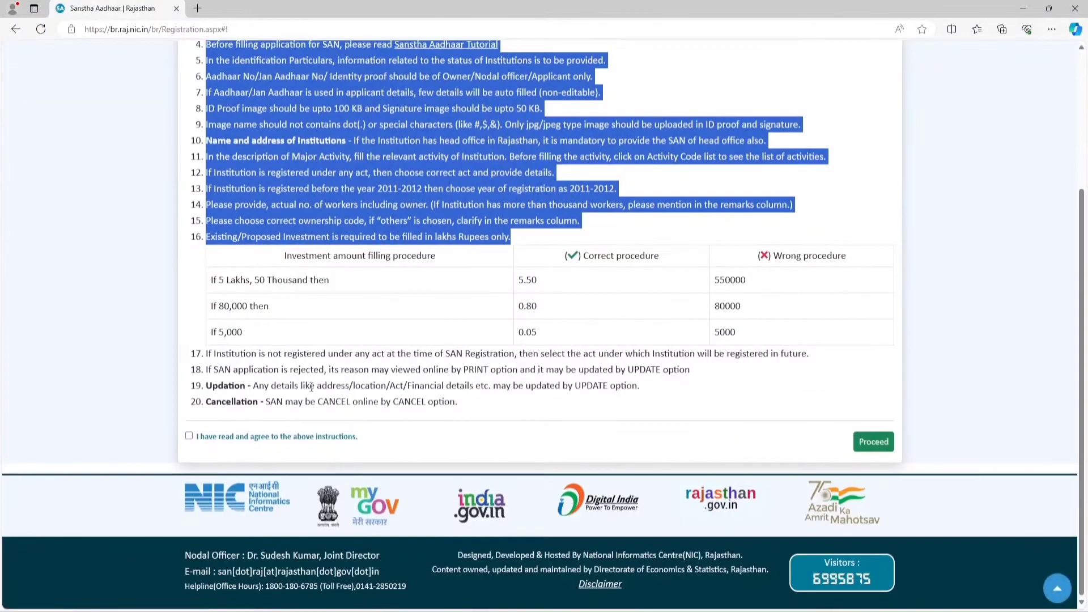
left_click(189, 436)
left_click(865, 442)
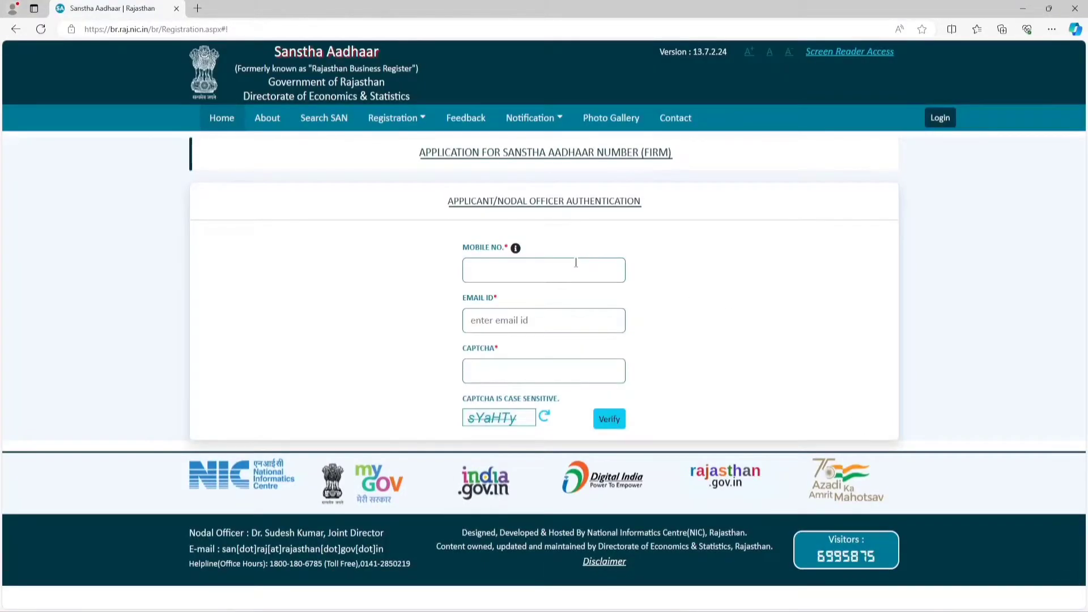
- Authenticate the applicant with the mobile number, e-mail address and captcha, and submit the received OTP
left_click(555, 264)
left_click(396, 295)
left_click(499, 373)
type("sYaHTy")
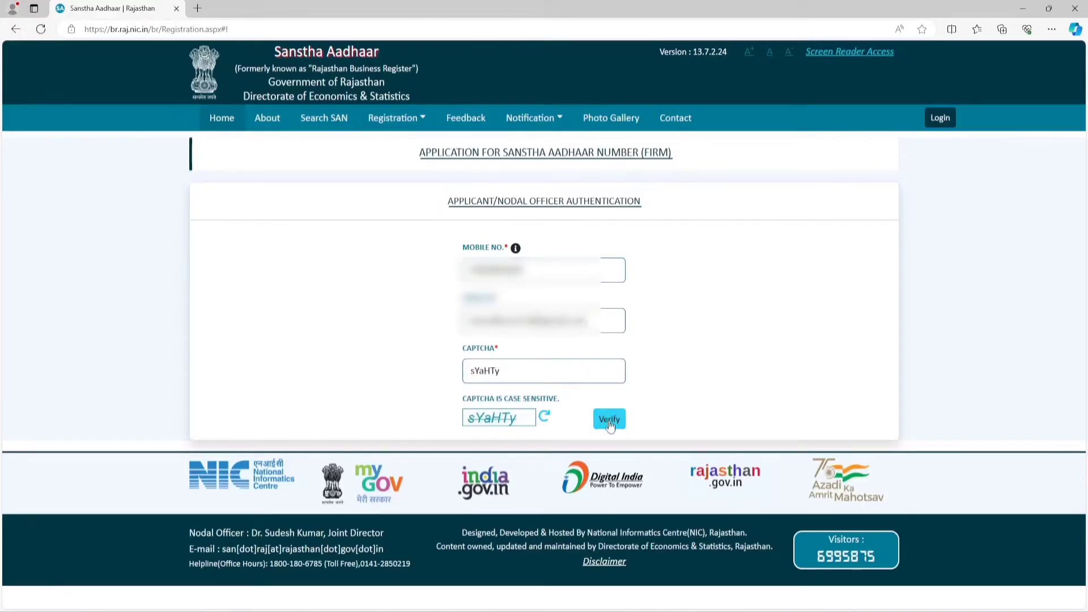
left_click(609, 422)
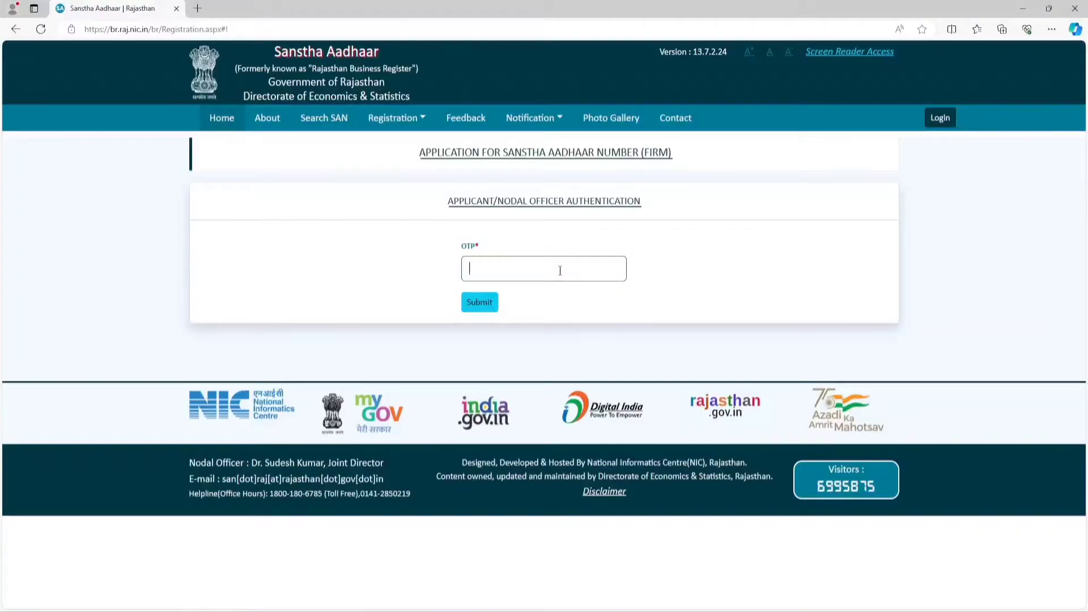
key("ctrl+v")
left_click(482, 303)
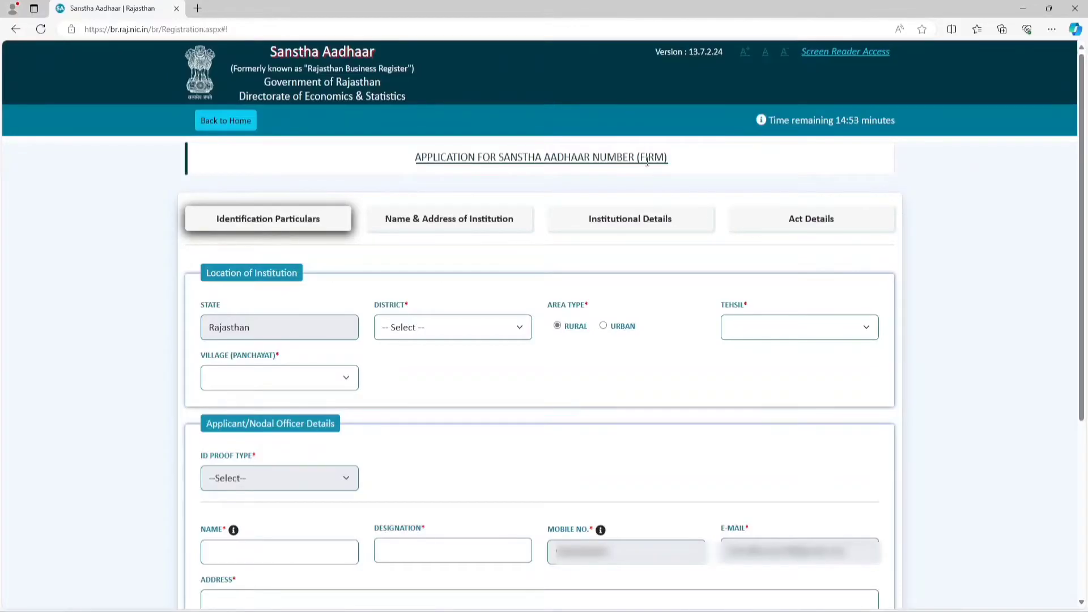
- Select the institution's district and set the area type to Urban in the location details
scroll(549, 182, "down", 1)
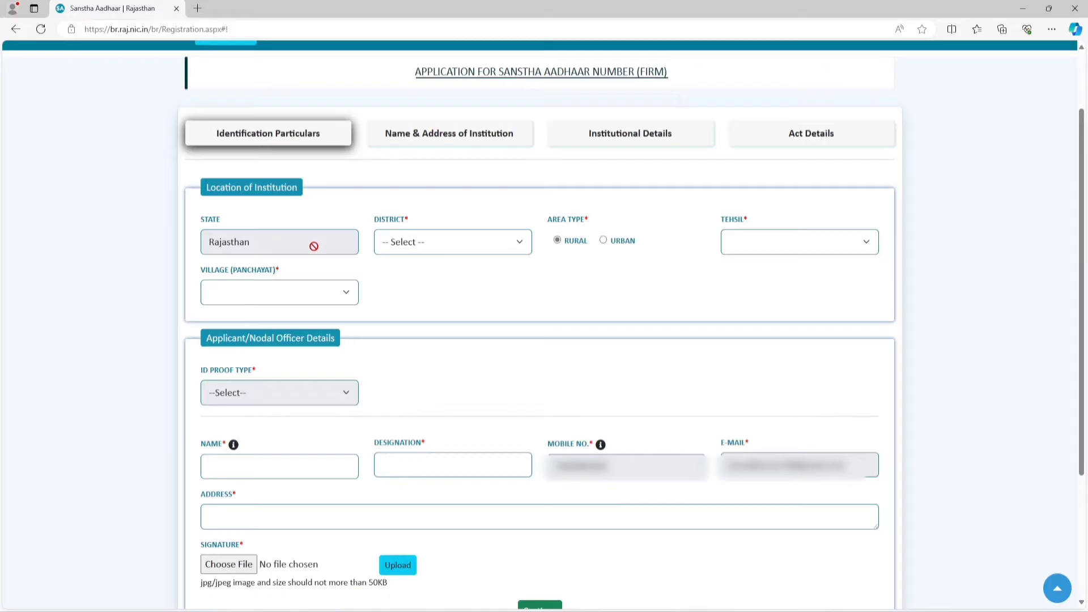
left_click(438, 250)
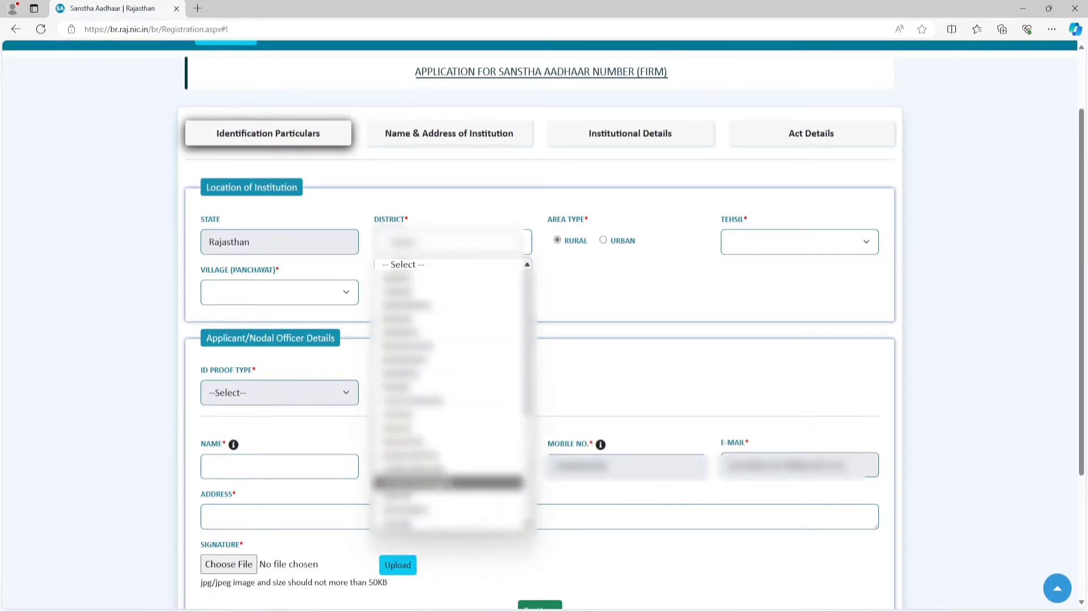
left_click(431, 483)
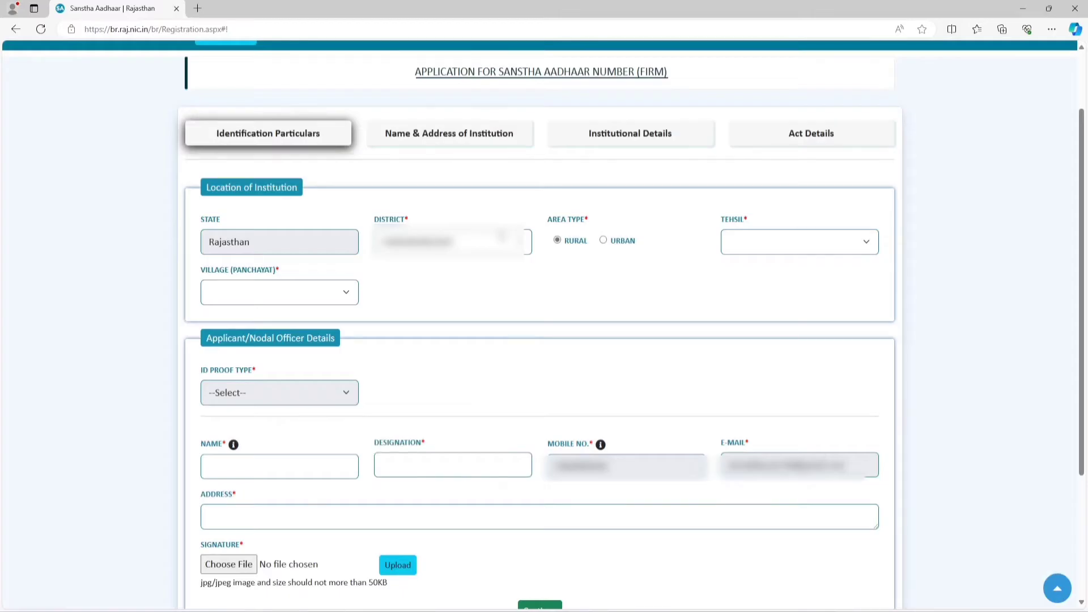
left_click(786, 245)
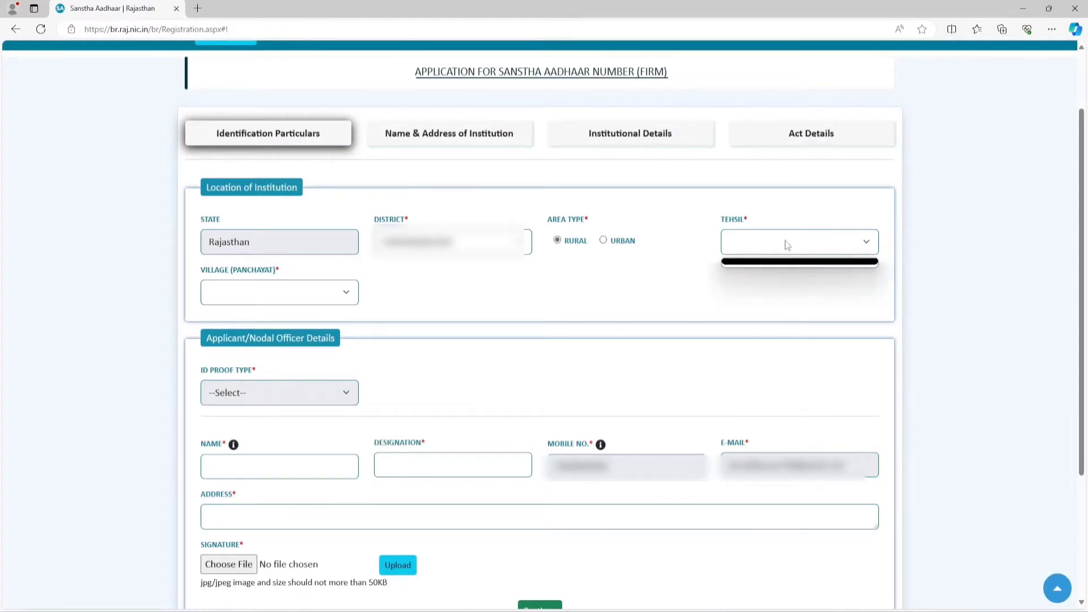
left_click(786, 245)
left_click(603, 240)
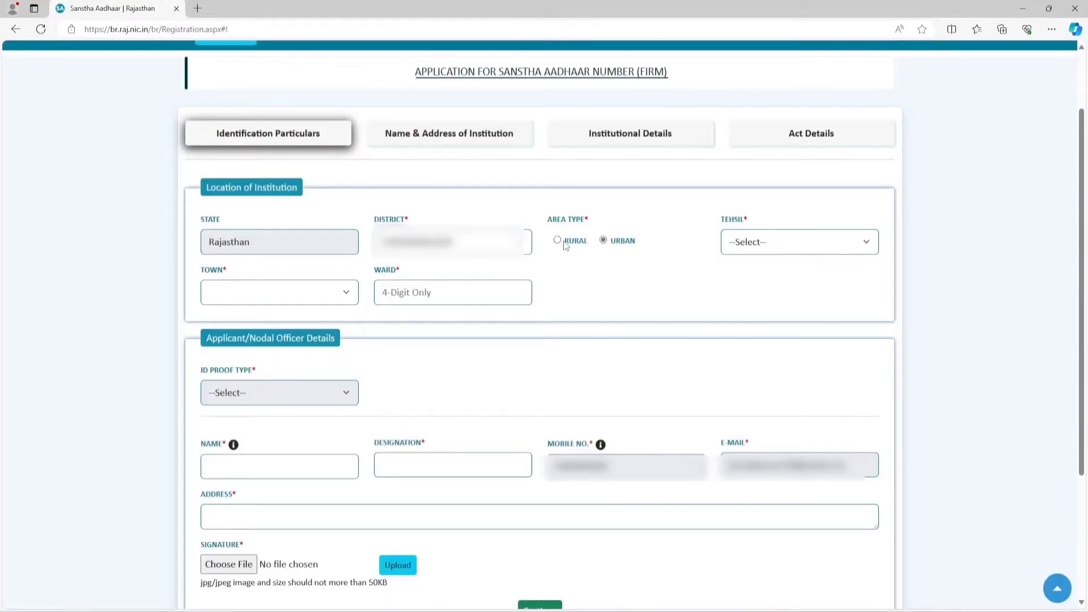
- Complete the institution's location with its tehsil, the town HANUMANGARH and ward 10
left_click(786, 249)
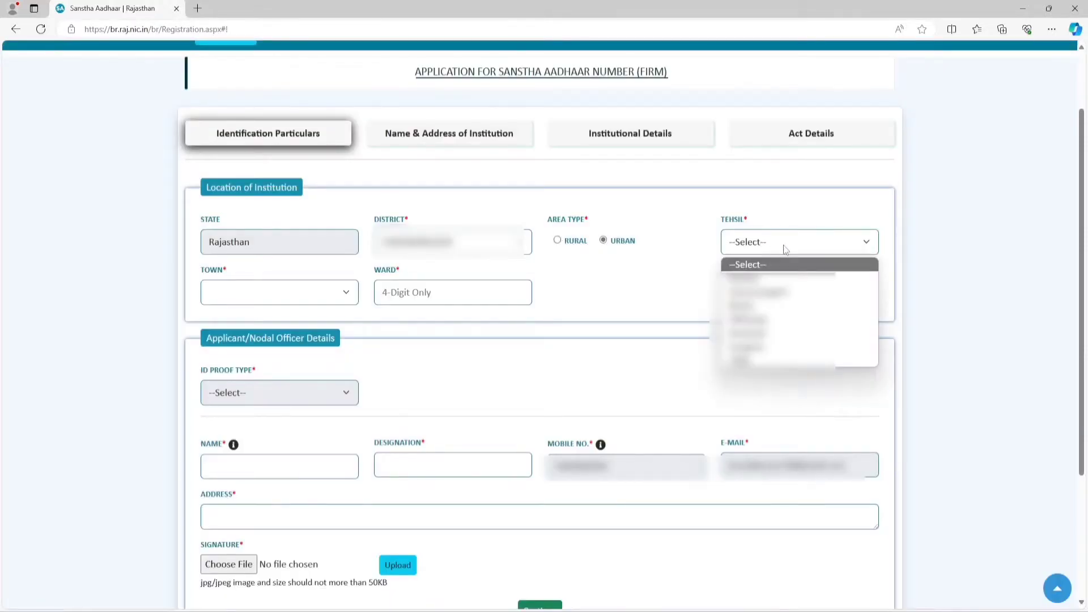
left_click(781, 293)
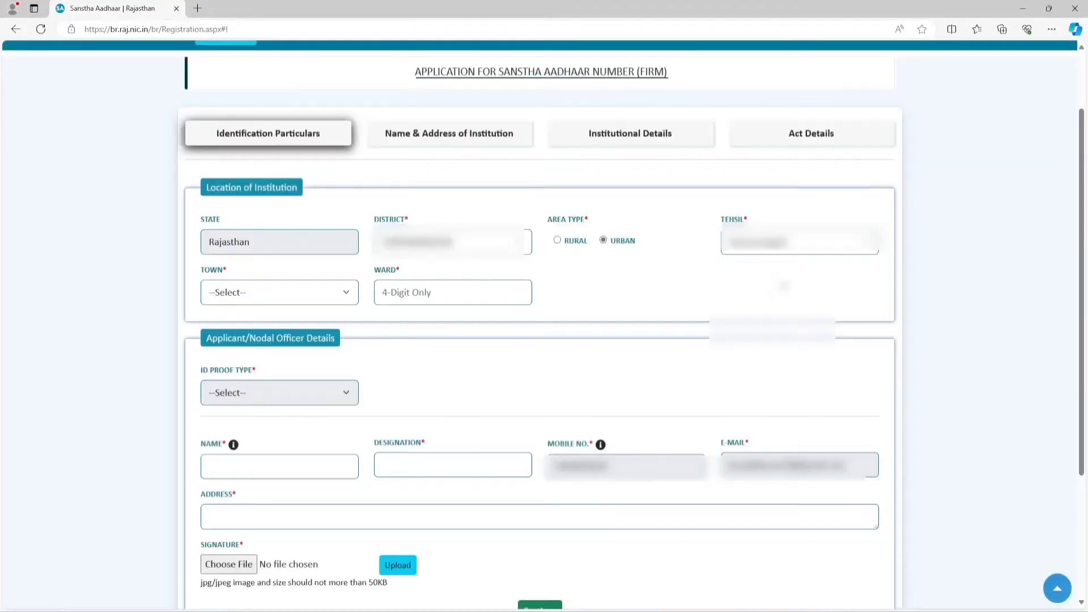
left_click(306, 299)
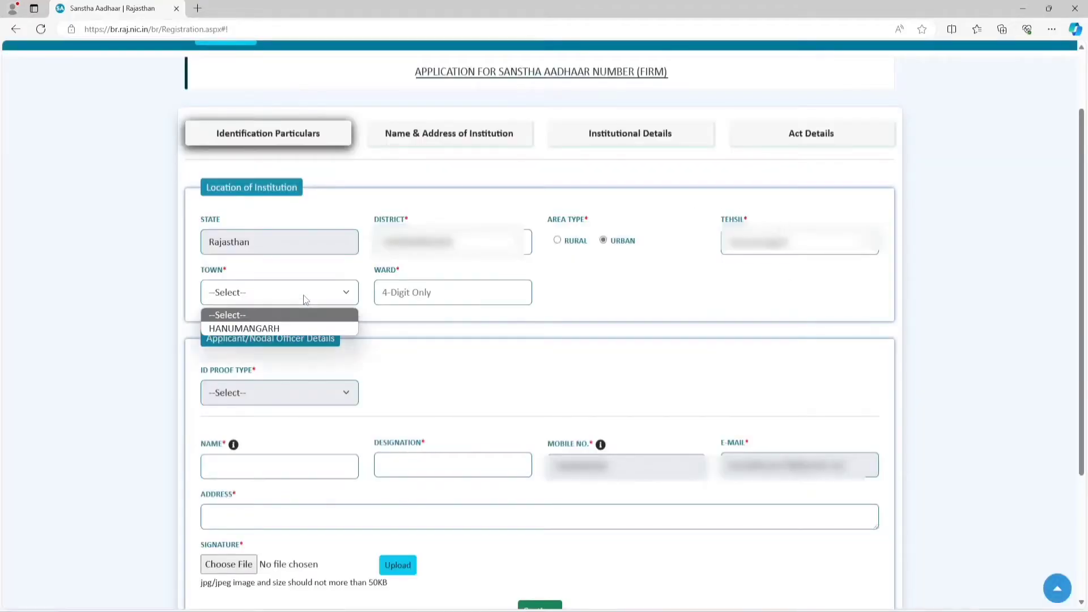
left_click(268, 329)
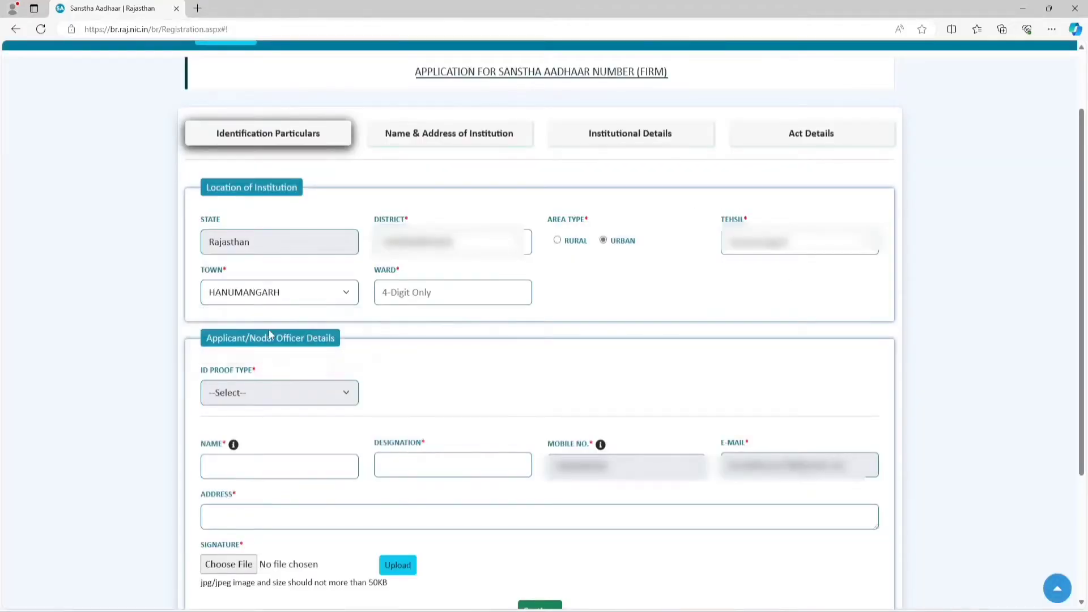
left_click(441, 291)
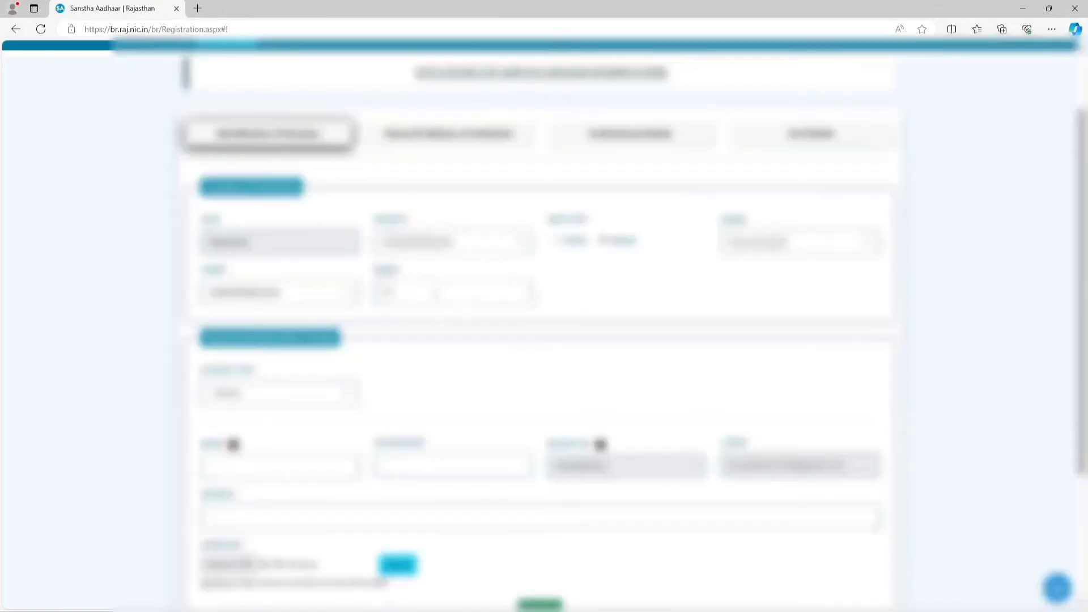
- Choose Aadhaar Card as the ID proof type, enter the applicant's Aadhaar number, and give consent to authenticate it
scroll(438, 298, "down", 3)
left_click(275, 225)
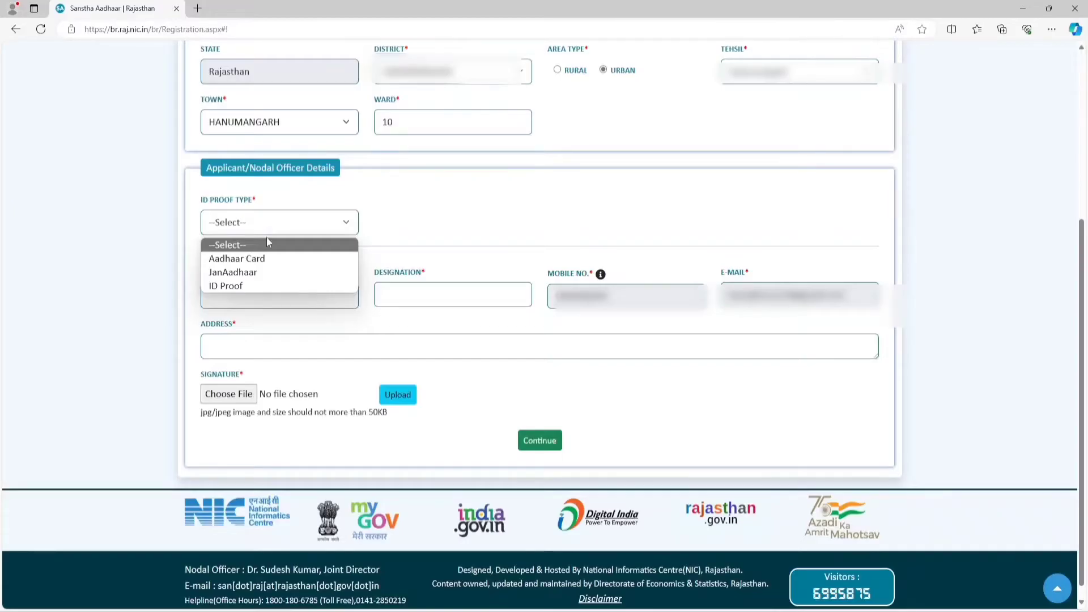
left_click(256, 258)
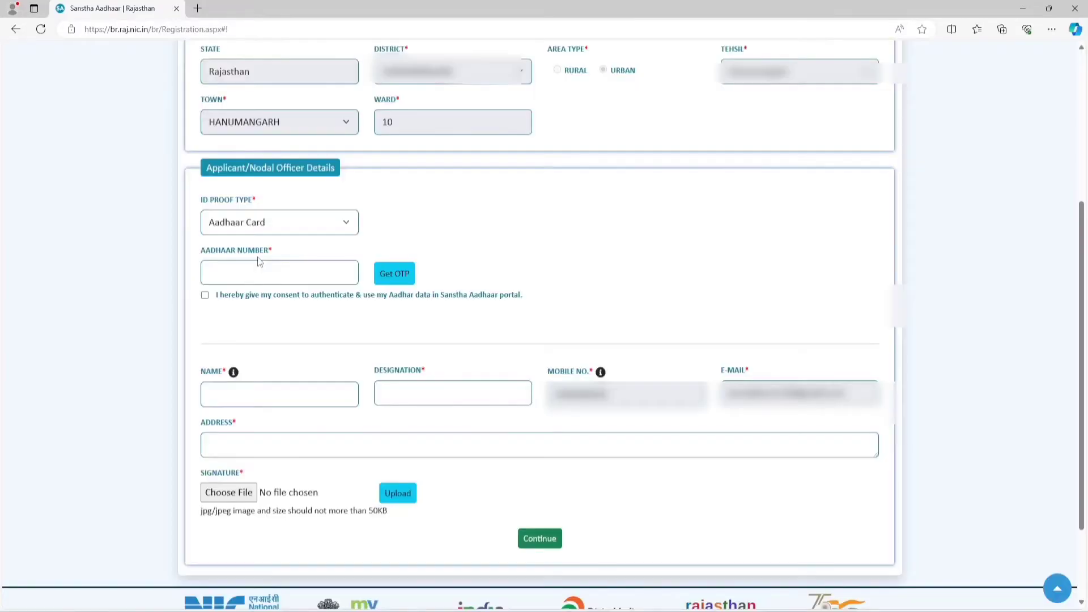
left_click(235, 268)
left_click(205, 296)
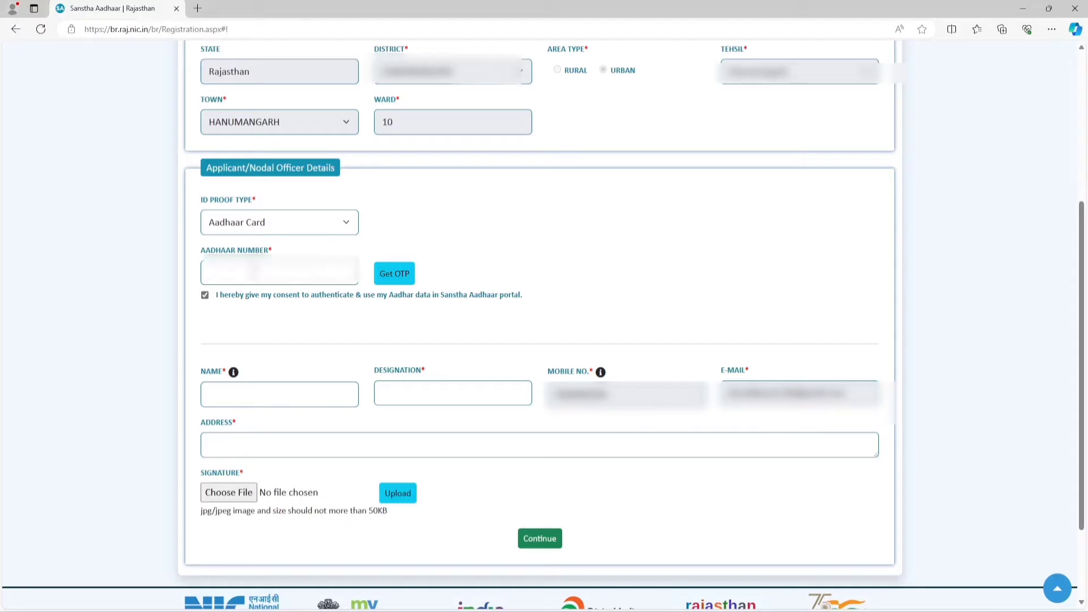
key("ctrl+v")
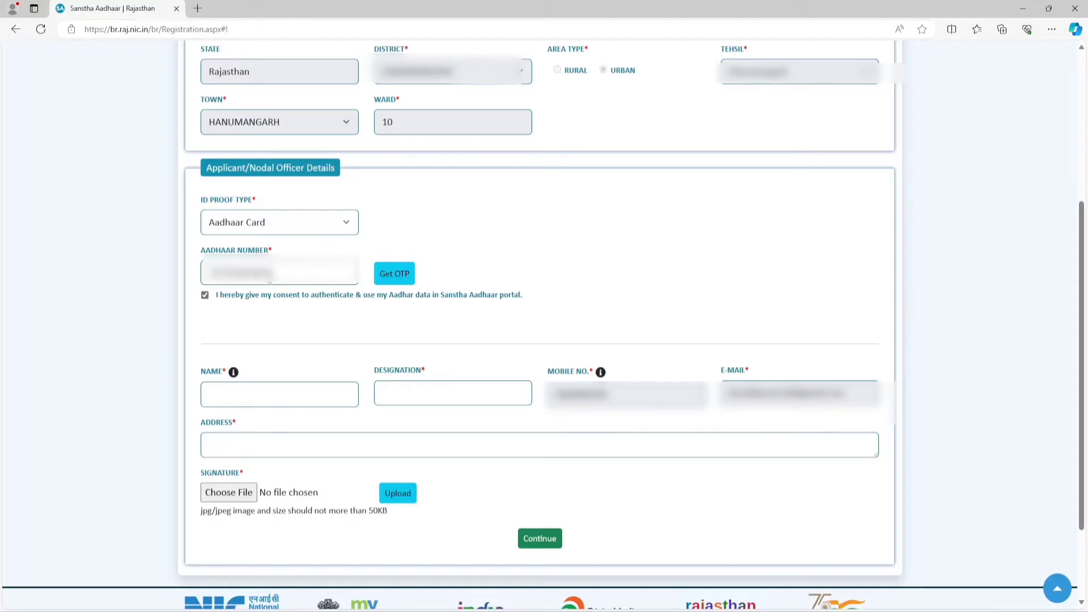
- Request the Aadhaar OTP, enter it, and verify the applicant's Aadhaar number
left_click(391, 278)
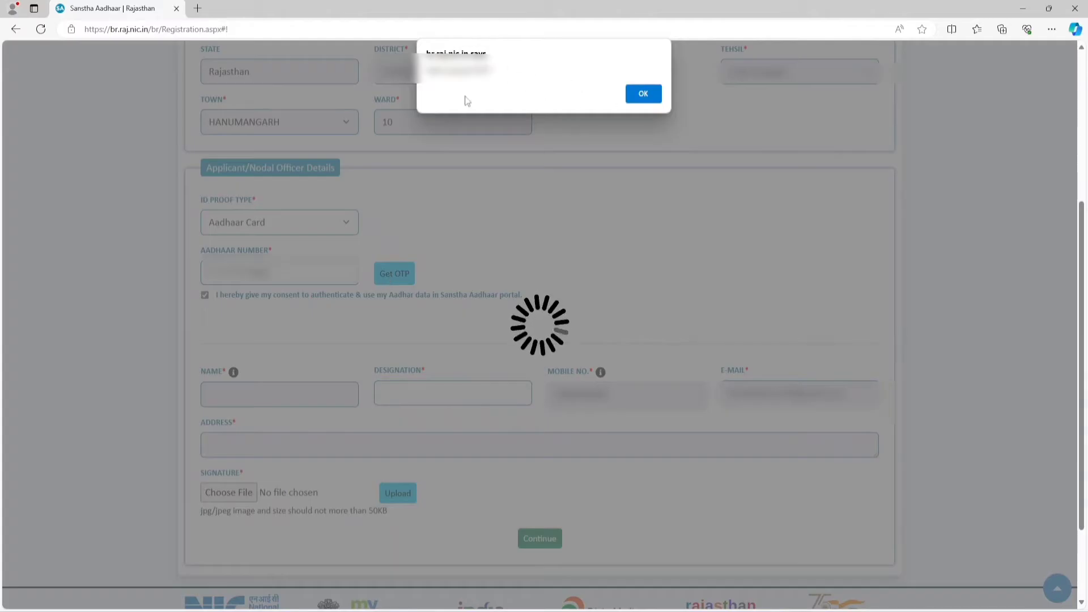
left_click(642, 94)
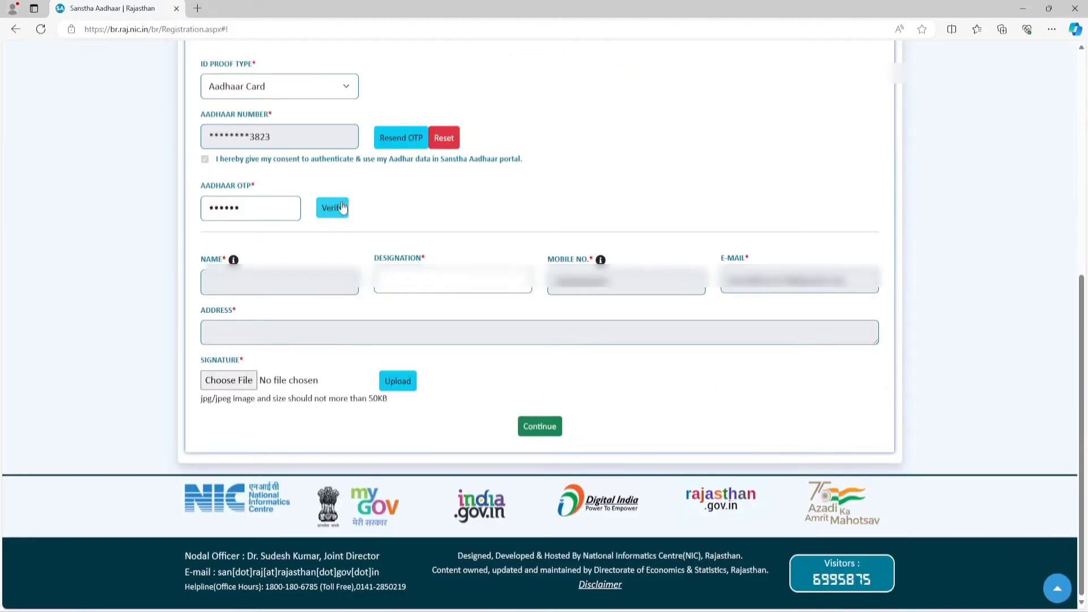
left_click(342, 207)
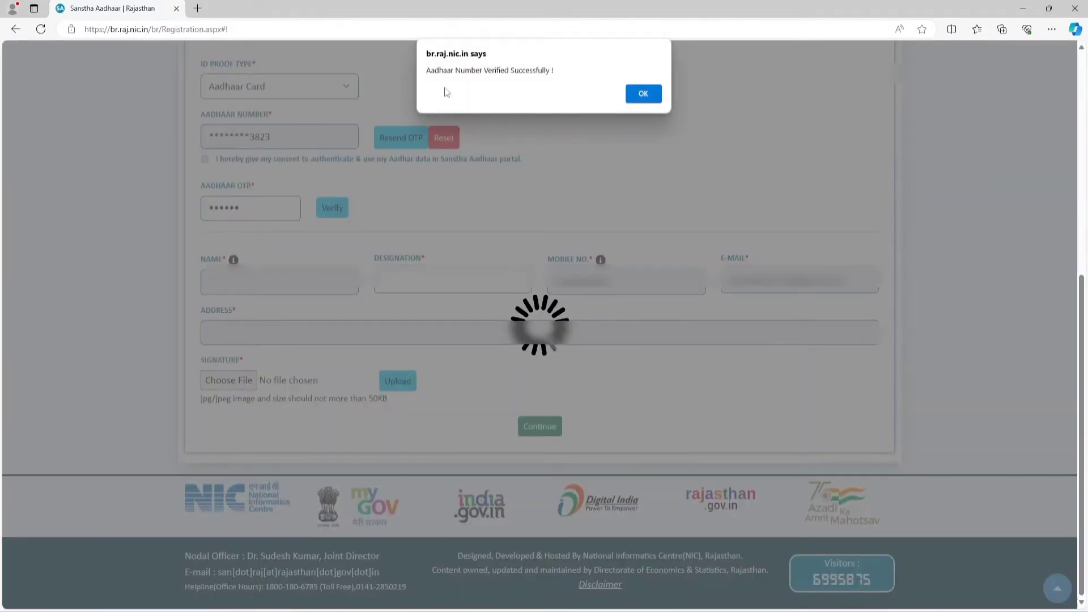
left_click(642, 93)
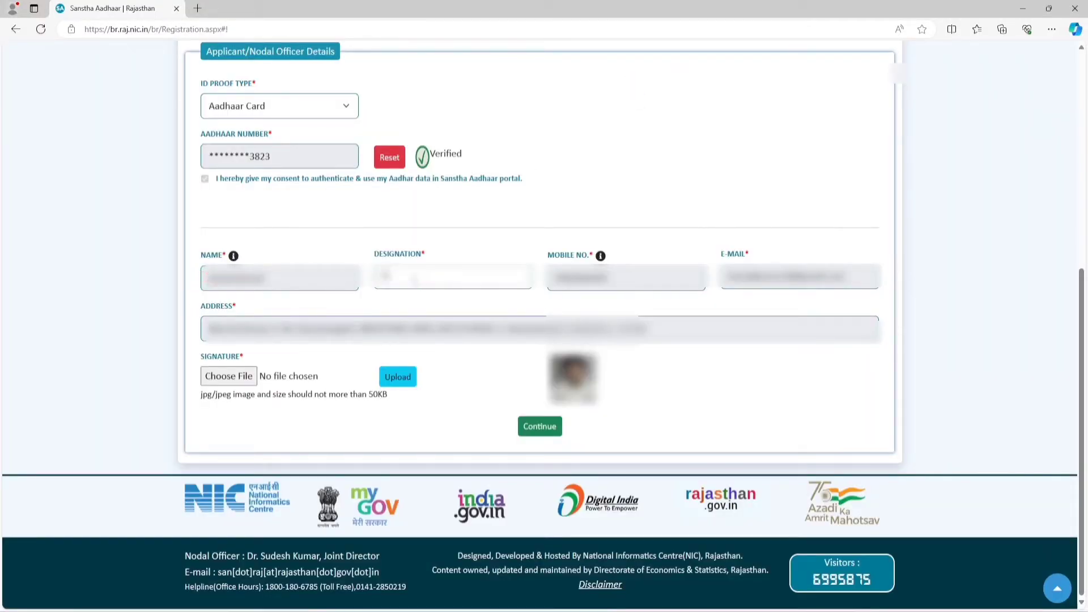
- Enter the applicant's designation, upload the SIGN image as the applicant's signature, and submit the applicant details
left_click(414, 279)
type("ownerging Dir")
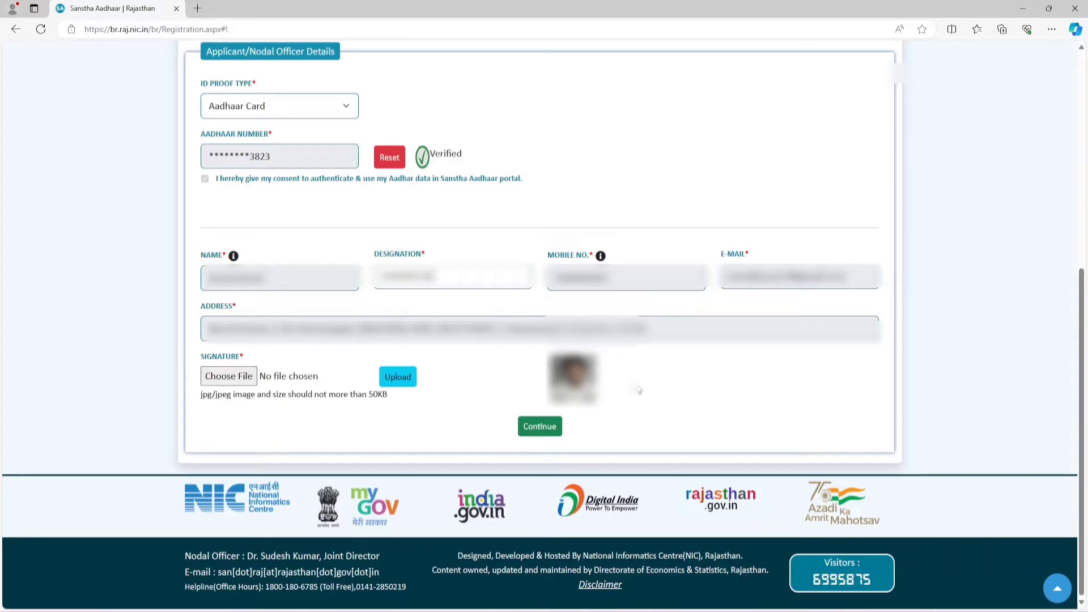
left_click(231, 378)
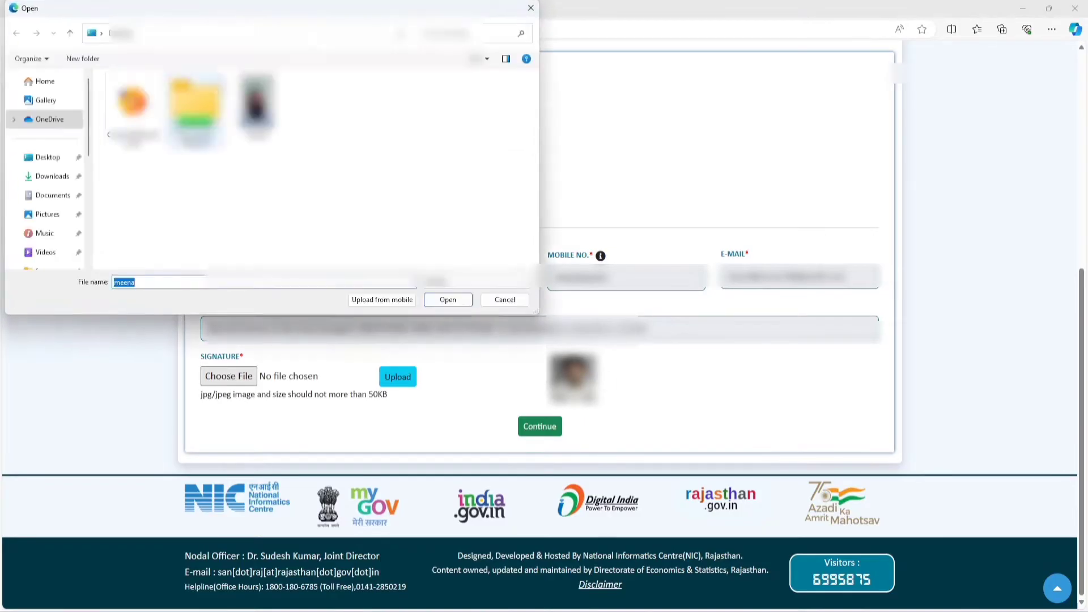
scroll(46, 229, "down", 5)
scroll(49, 207, "up", 2)
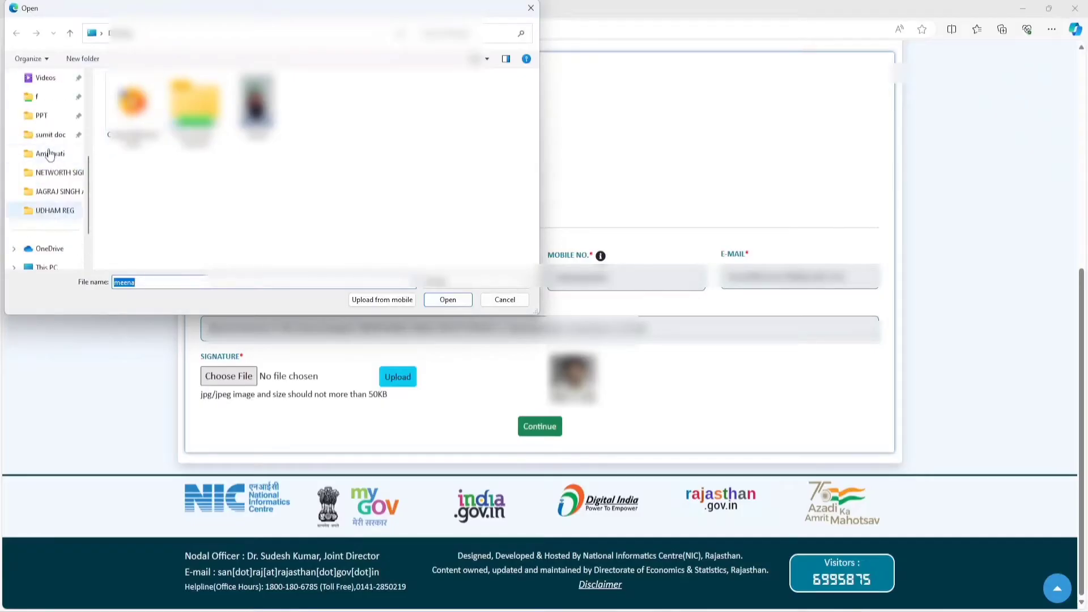
left_click(39, 96)
double_click(151, 116)
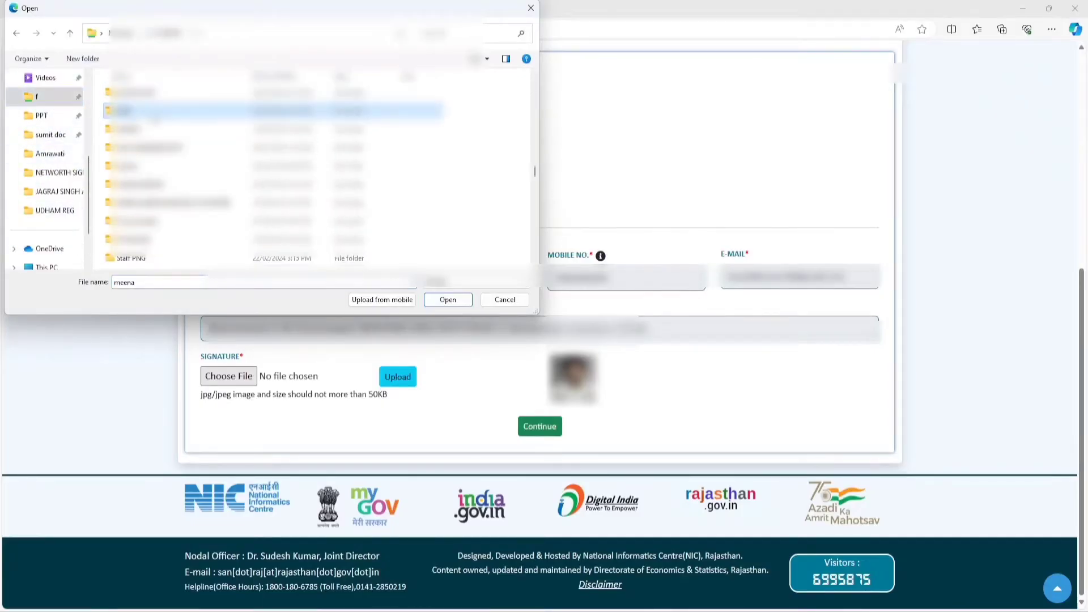
double_click(153, 116)
left_click(160, 99)
double_click(160, 99)
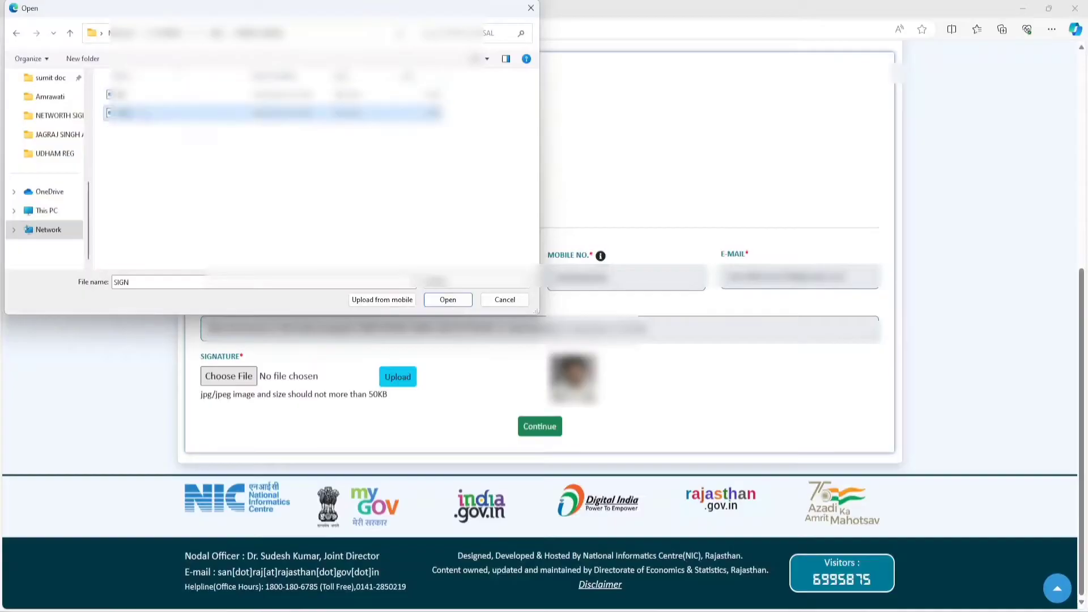
double_click(160, 115)
left_click(398, 377)
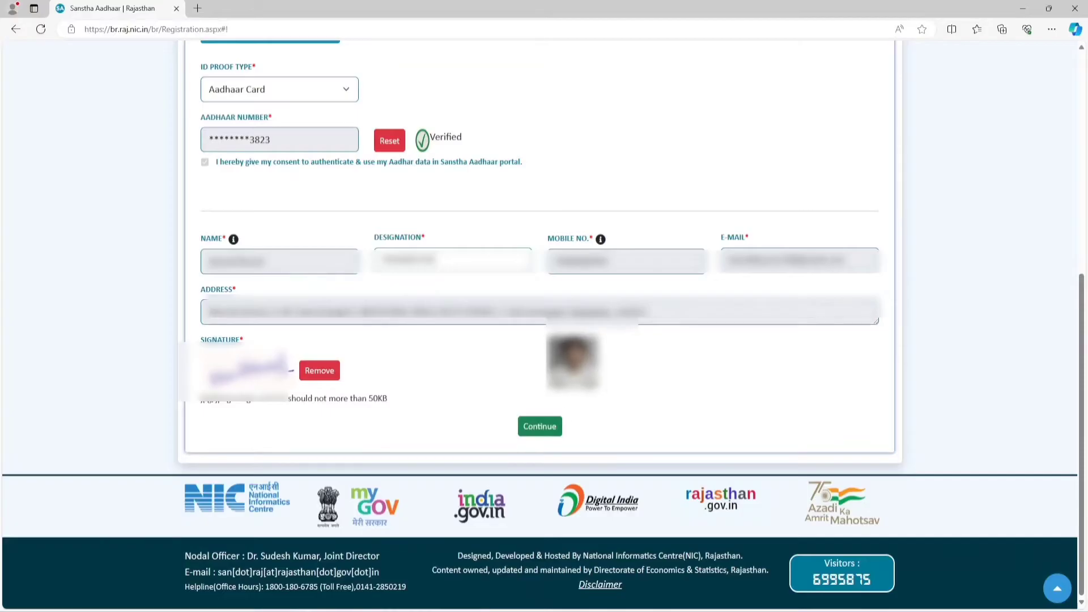
left_click(545, 428)
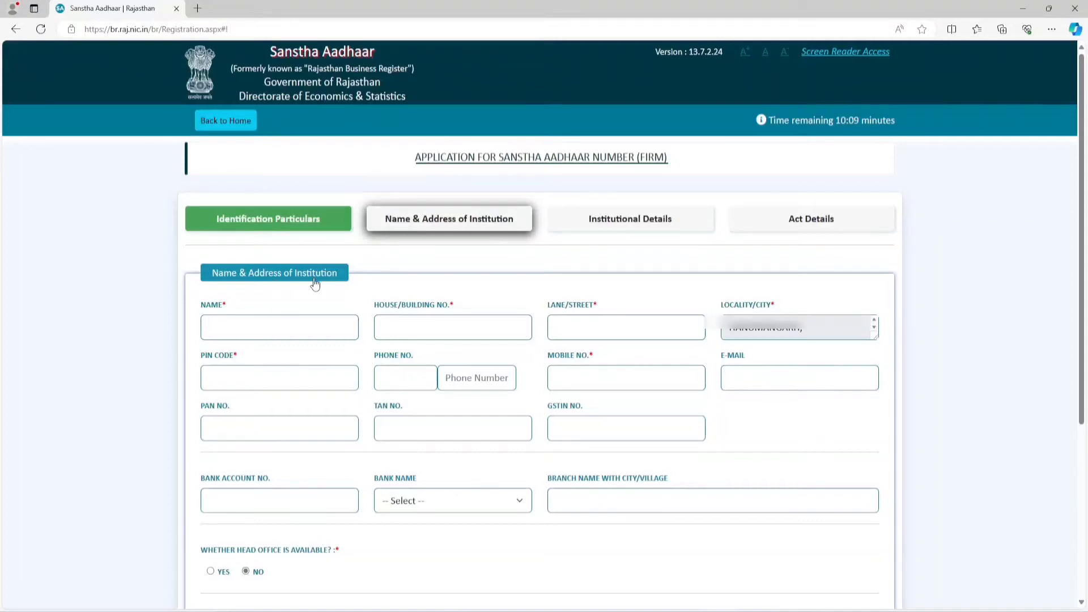
- Fill in the institution's name, address, PIN code, mobile number, e-mail, PAN number and bank account details
scroll(315, 284, "down", 2)
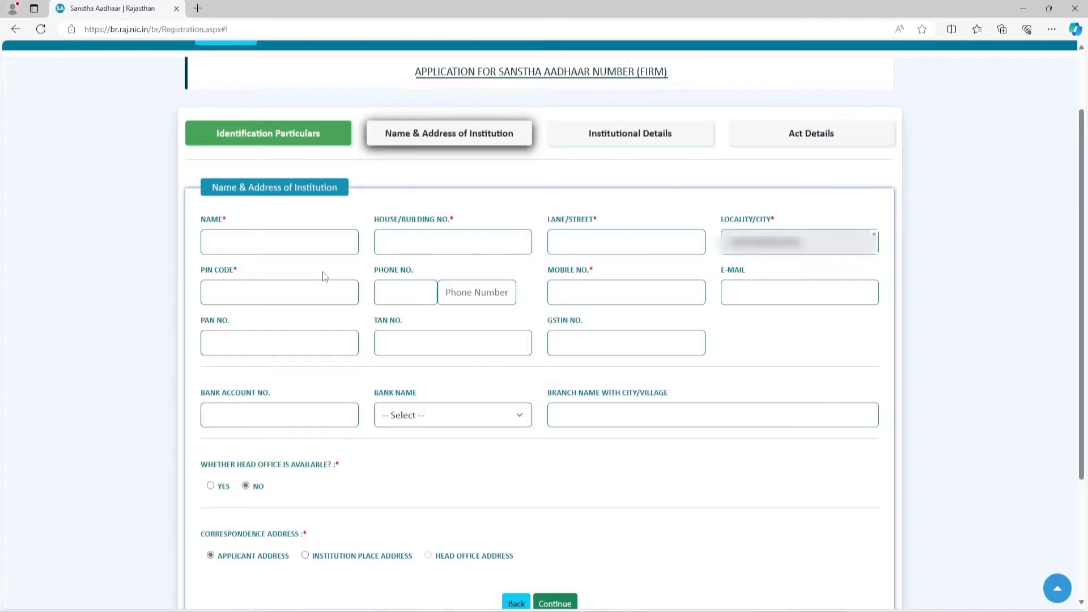
left_click(291, 241)
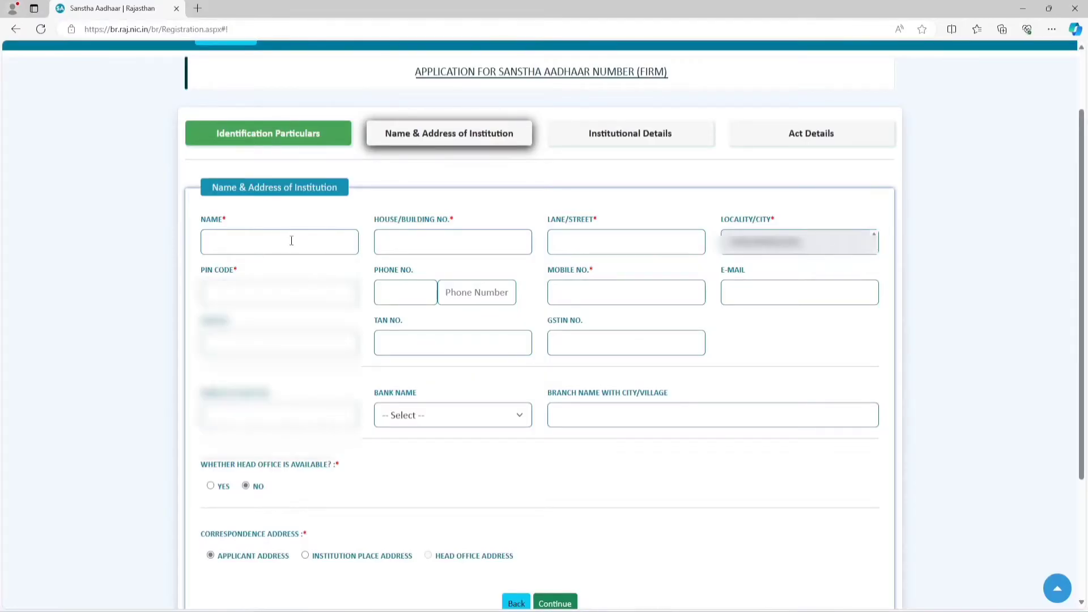
left_click(374, 266)
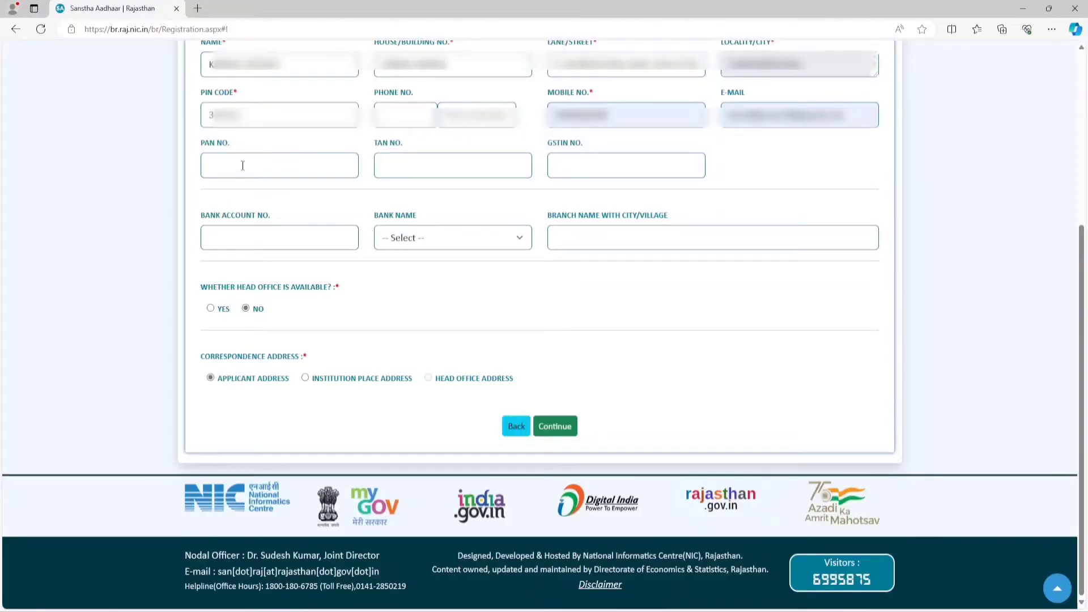
left_click(385, 169)
left_click(425, 240)
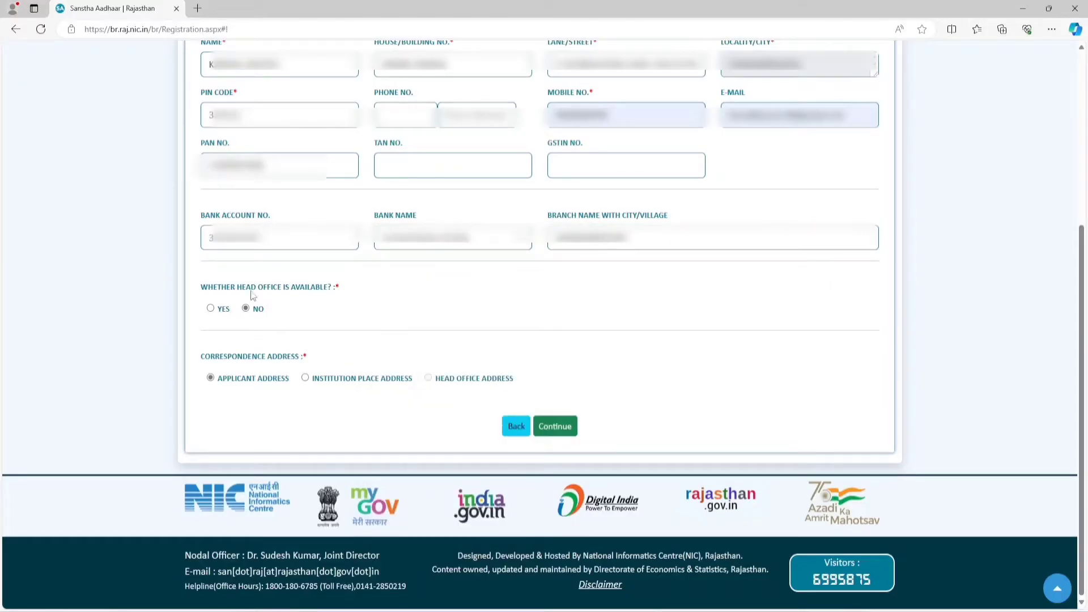
- Review the head office and correspondence address choices and continue to the Institutional Details section
left_click_drag(202, 292, 339, 287)
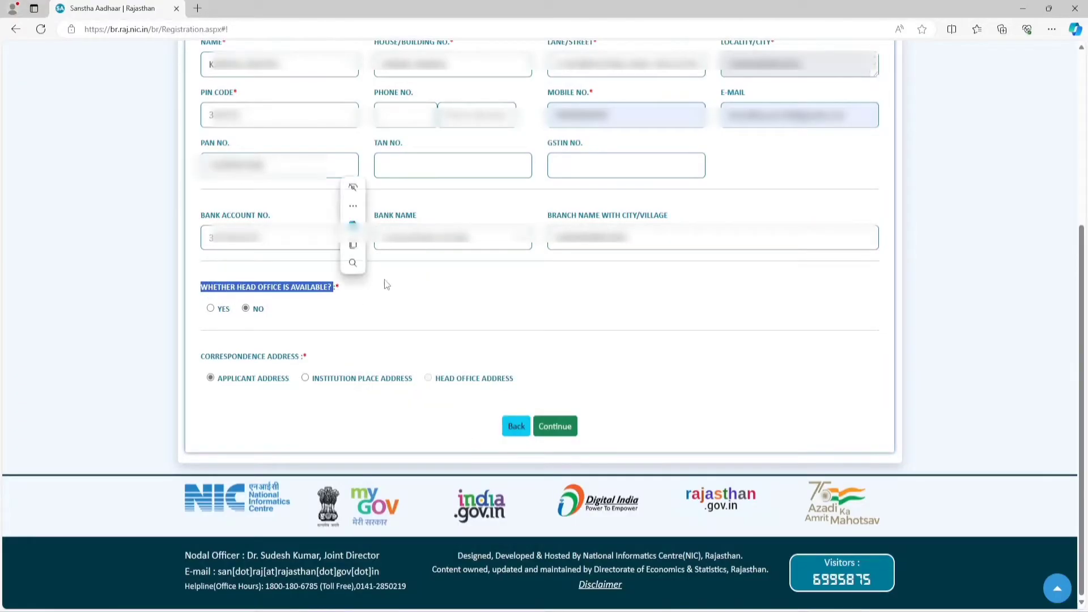
left_click(387, 283)
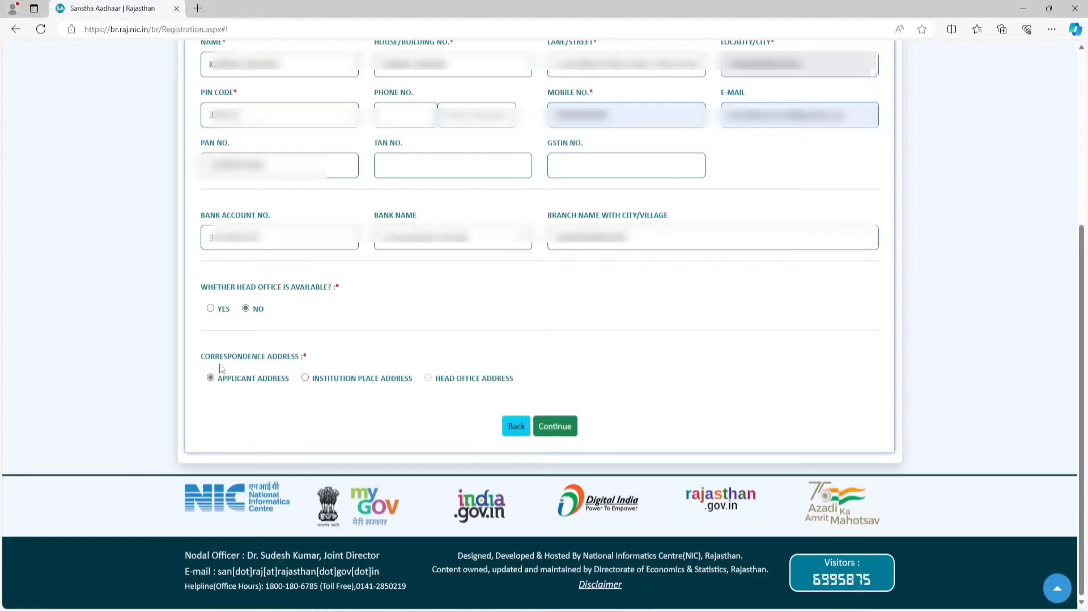
left_click_drag(202, 363, 328, 349)
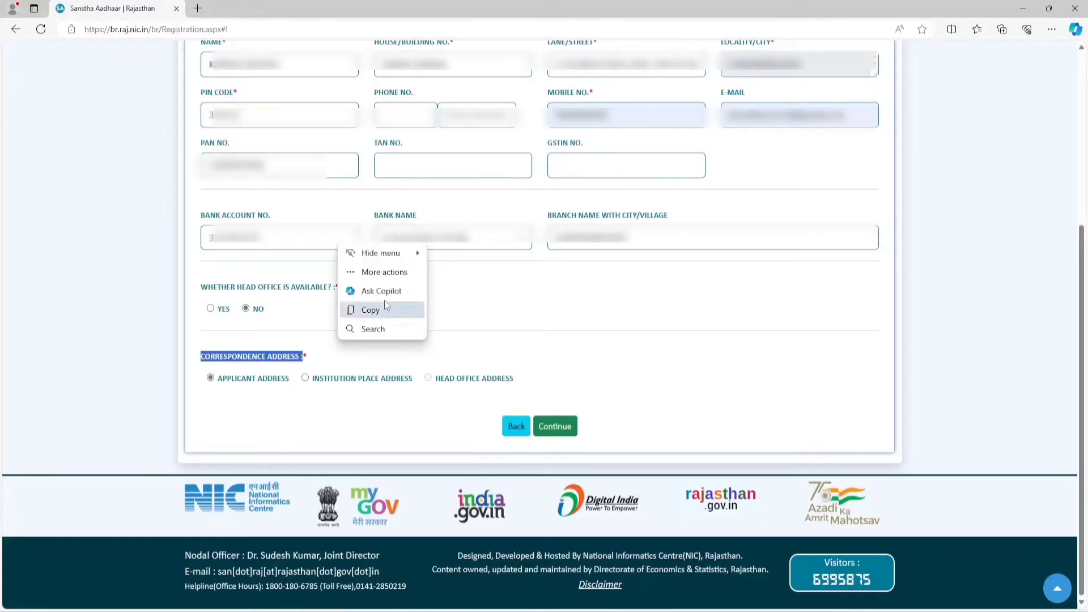
left_click(516, 319)
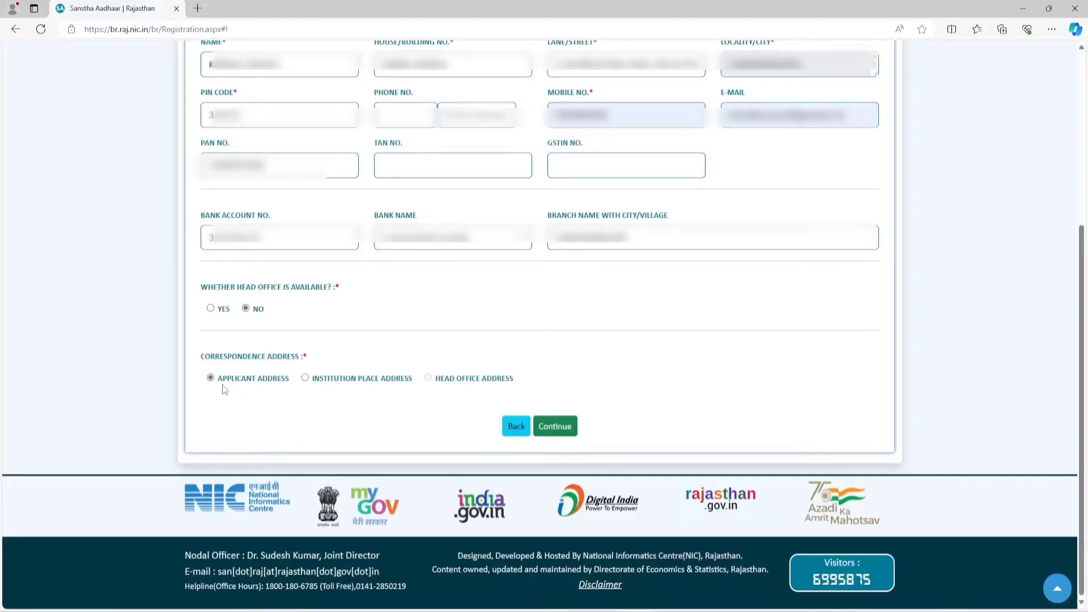
left_click(560, 427)
scroll(542, 277, "up", 5)
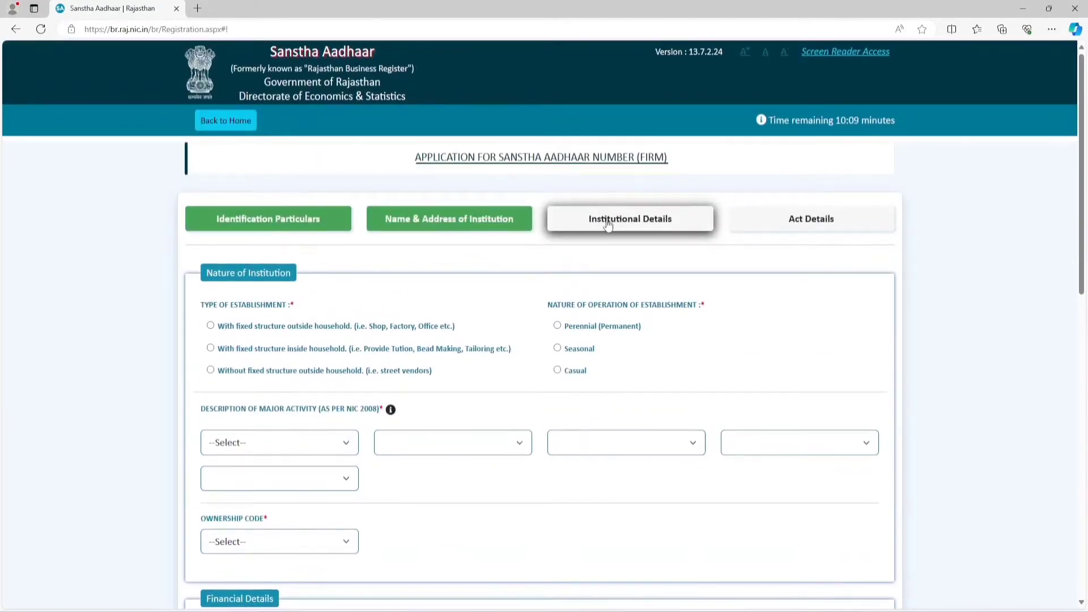
- Set the type of establishment to a fixed structure outside household and the nature of operation to Perennial (Permanent)
scroll(546, 217, "down", 2)
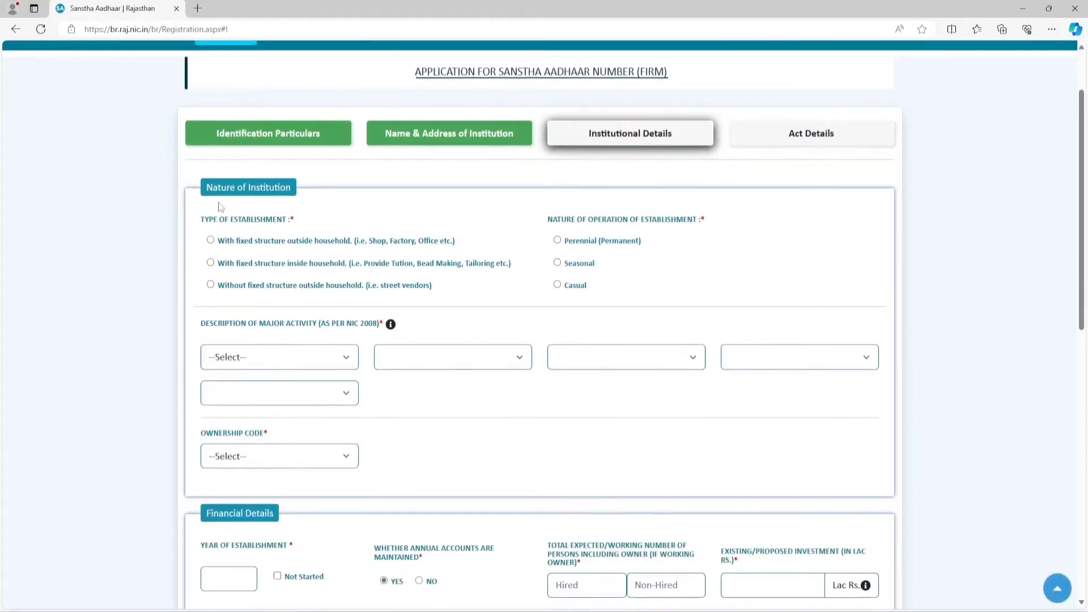
left_click_drag(205, 222, 284, 225)
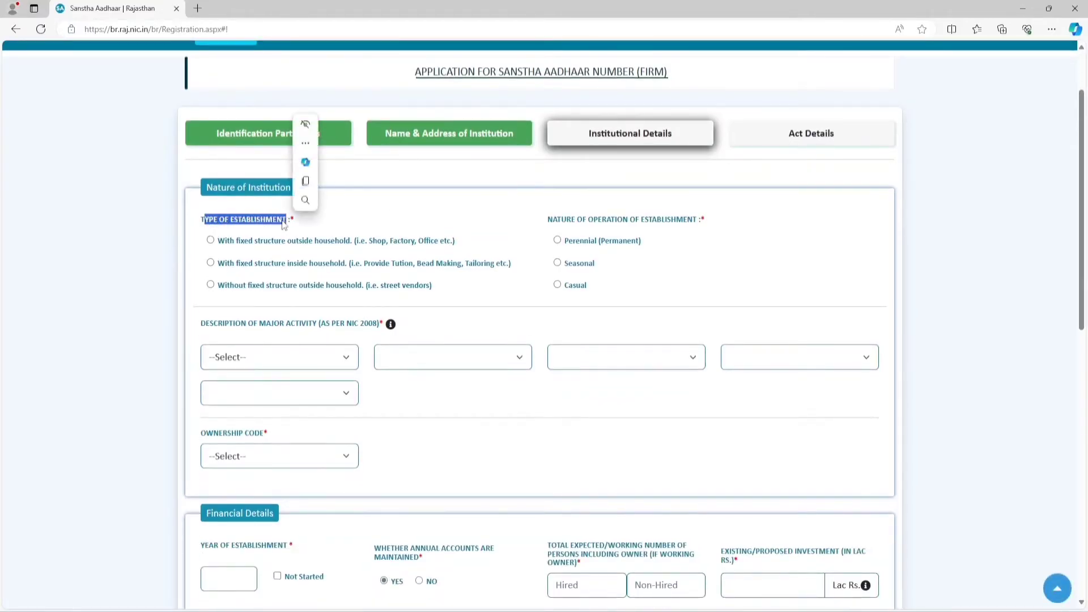
left_click(359, 216)
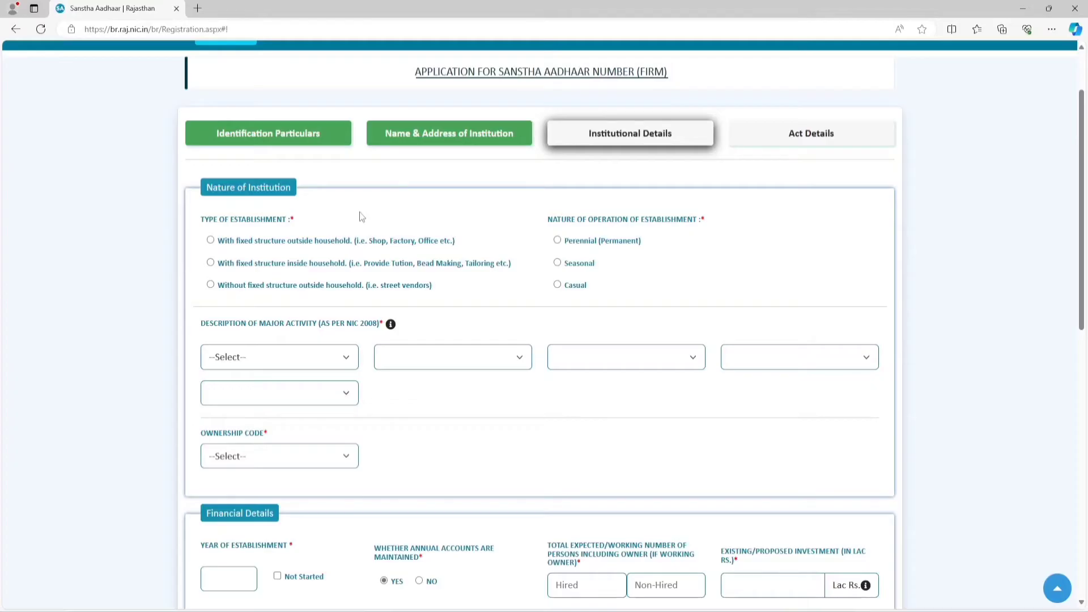
left_click(211, 240)
left_click(558, 240)
- Classify the major activity as Other Service activities, Other personal service activities, down to Other personal service activities n.e.c
scroll(482, 315, "down", 2)
scroll(286, 264, "down", 2)
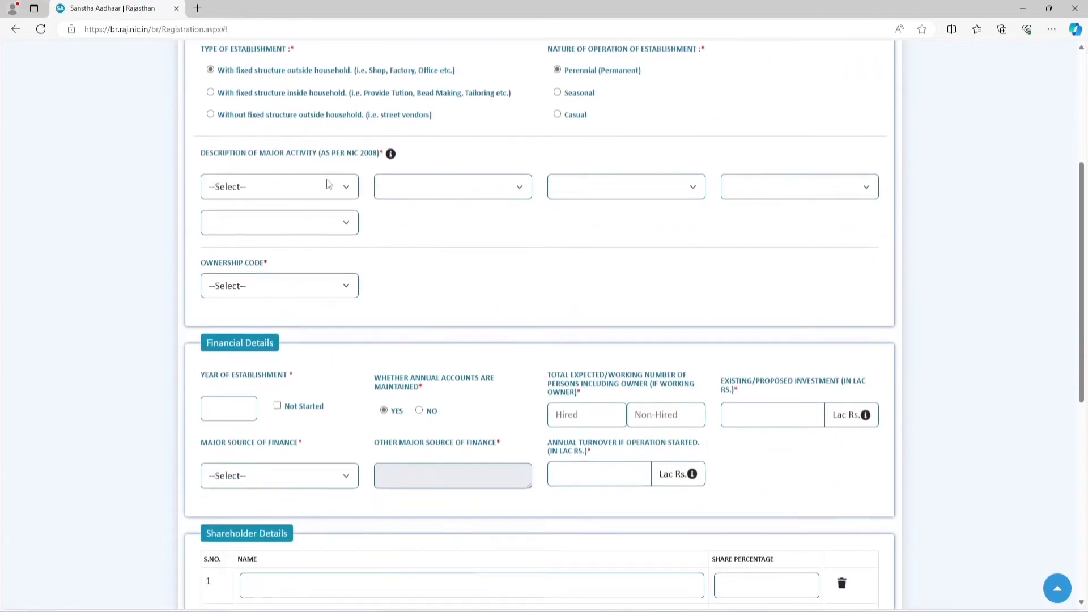
left_click(314, 192)
scroll(309, 284, "down", 1)
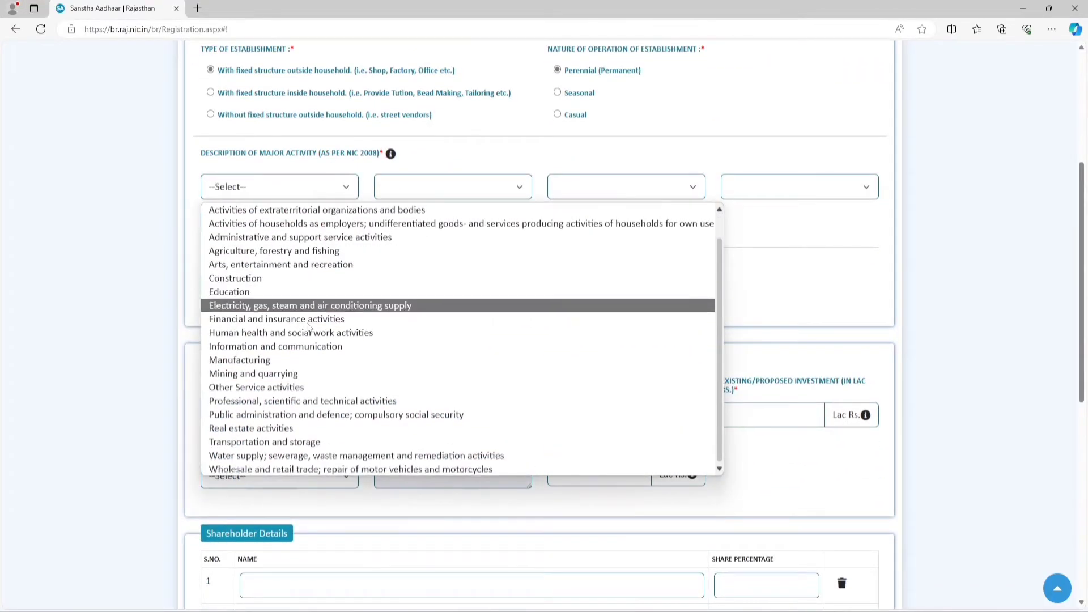
scroll(306, 368, "up", 1)
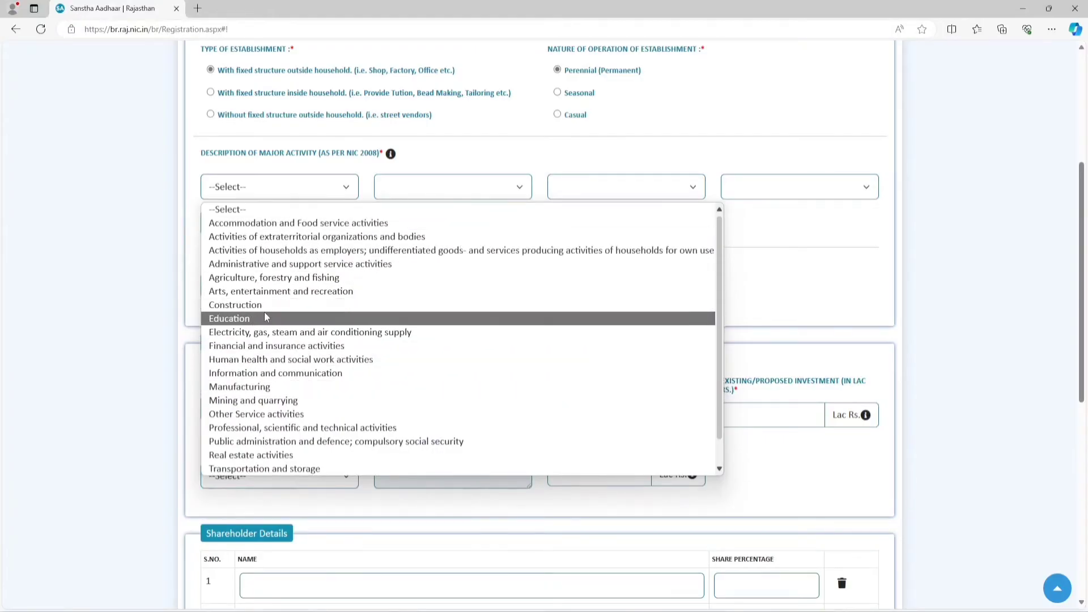
left_click(257, 414)
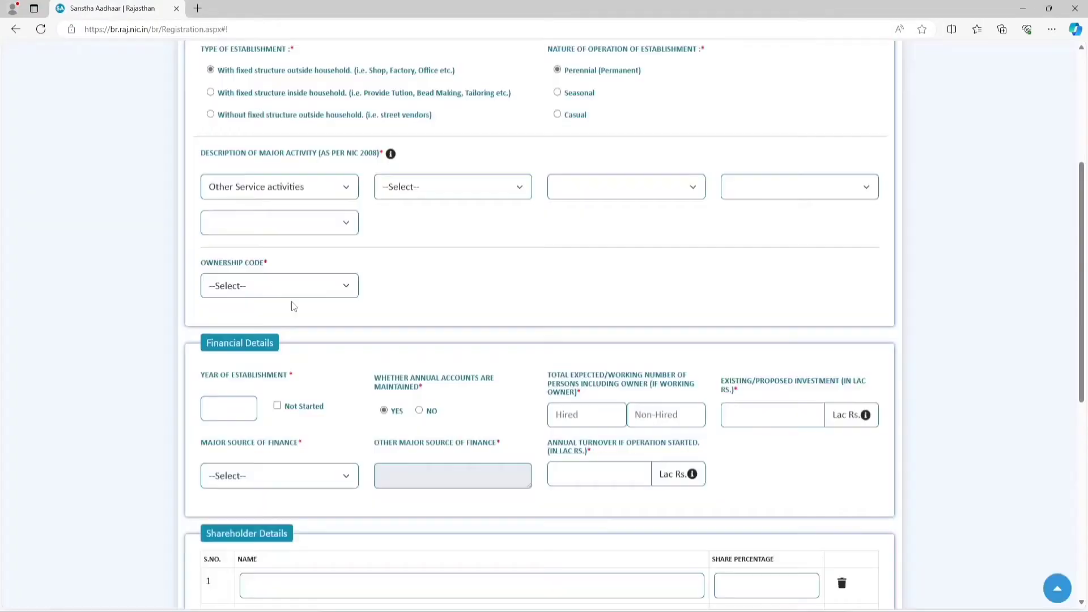
left_click(458, 186)
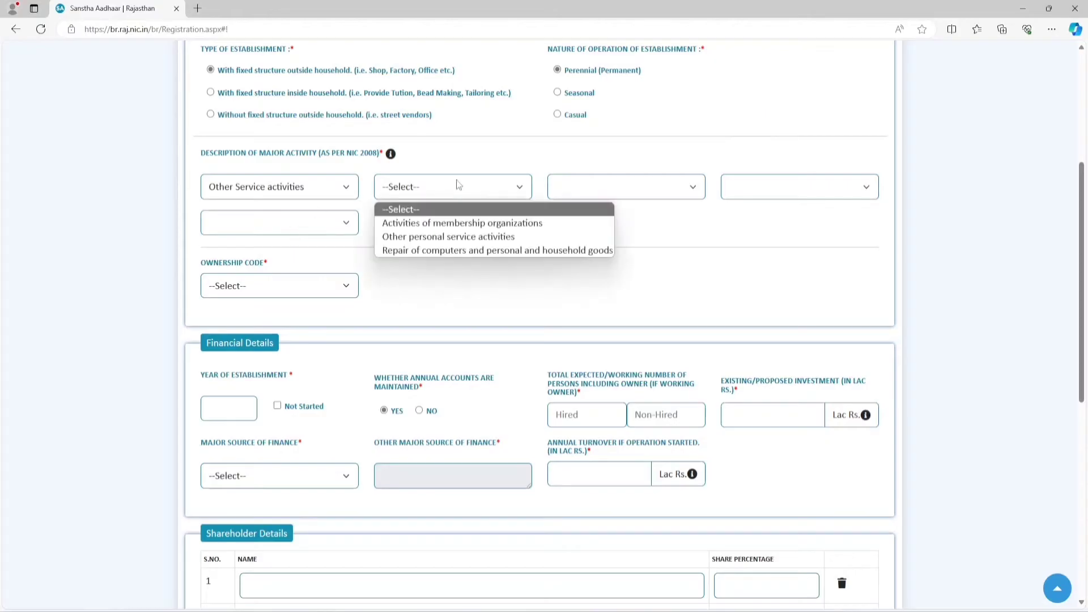
left_click(467, 237)
left_click(611, 188)
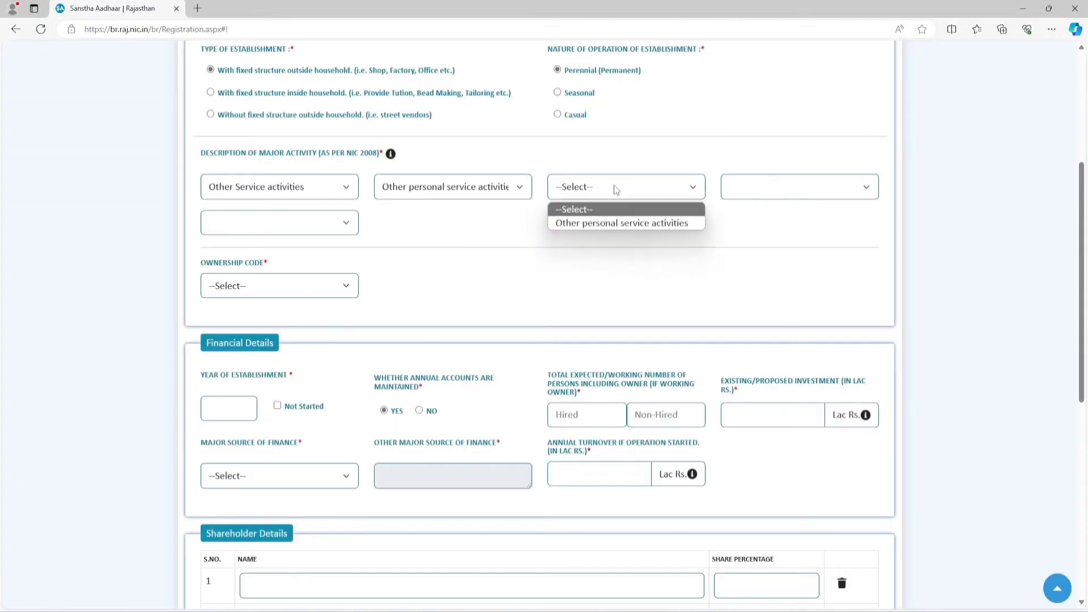
left_click(614, 224)
left_click(767, 192)
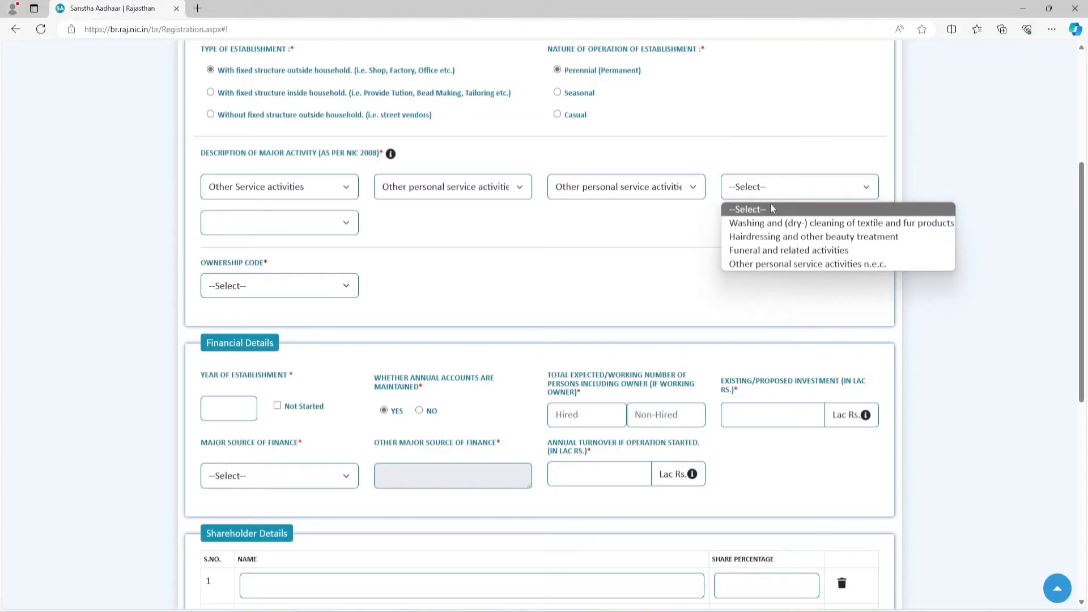
left_click(775, 261)
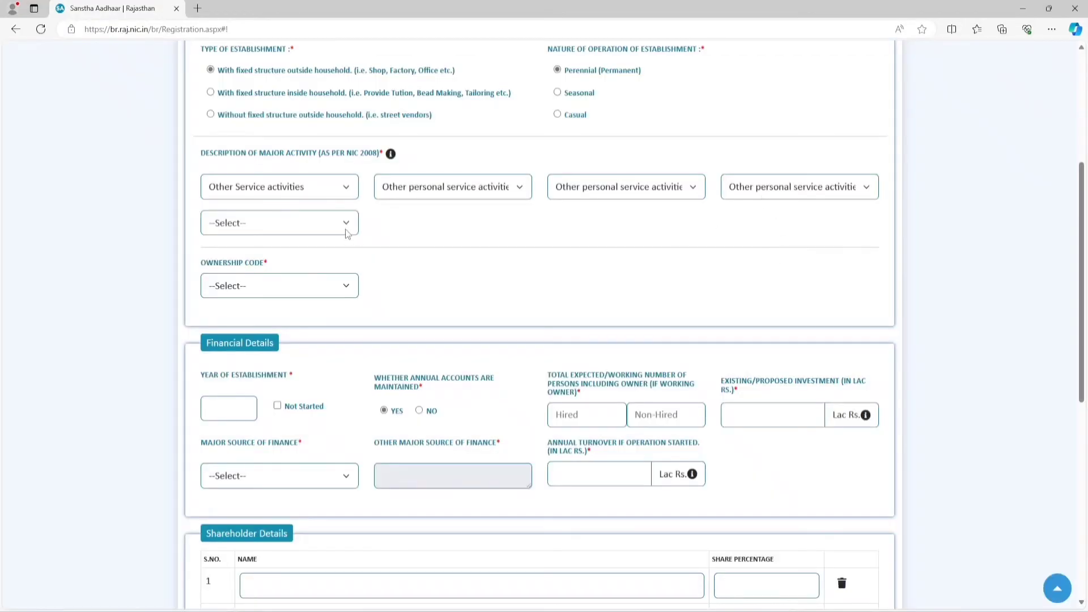
- Reclassify the major activity under Professional, scientific and technical, Legal and accounting activities, with NIC code 69201, and set the ownership code to Private-proprietary
left_click(347, 231)
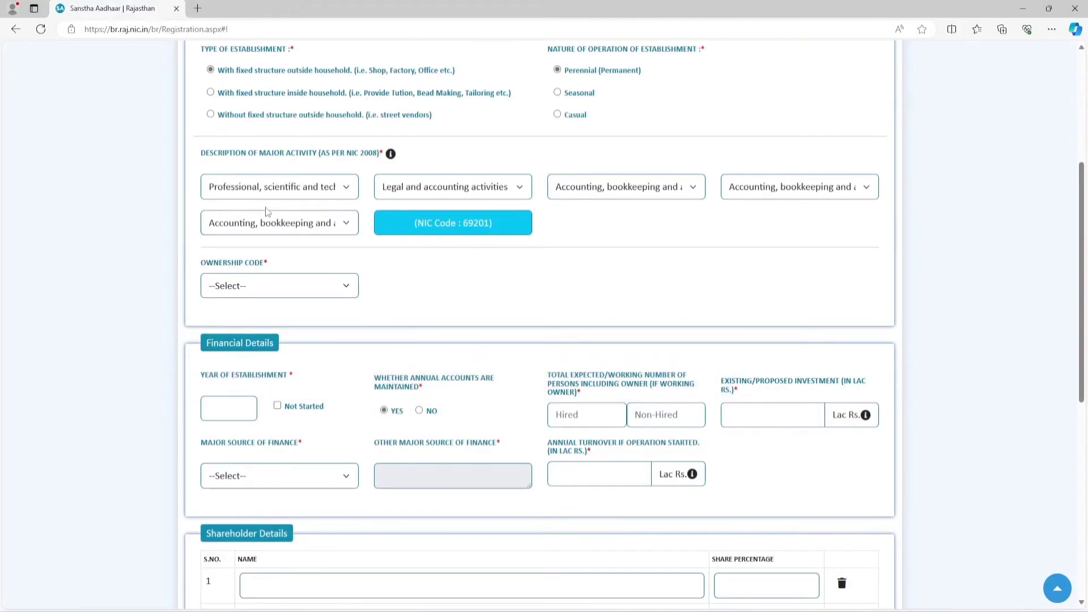
left_click_drag(413, 228, 493, 226)
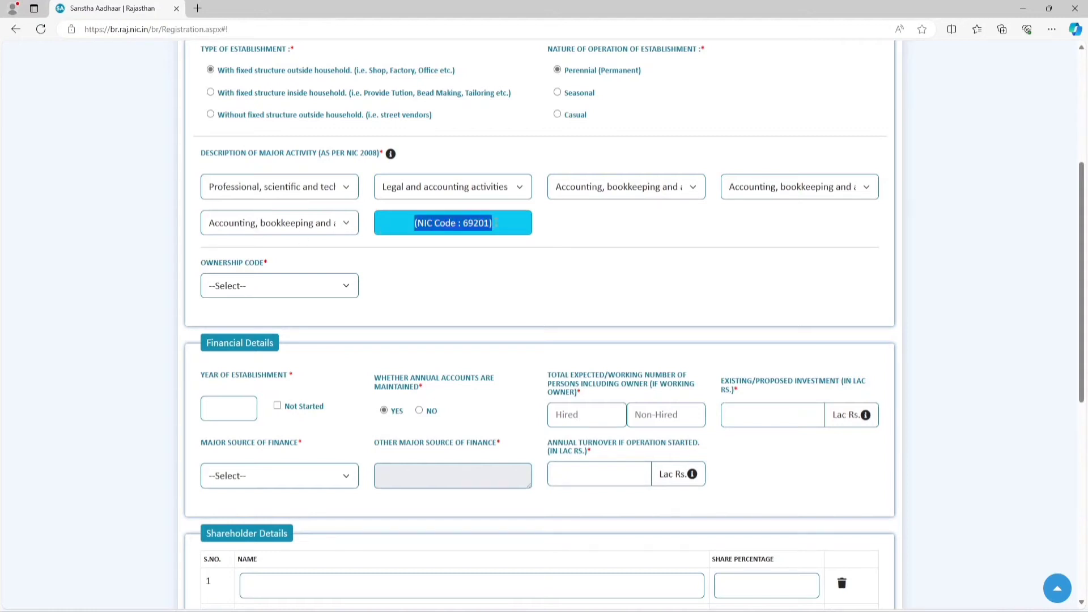
left_click(261, 289)
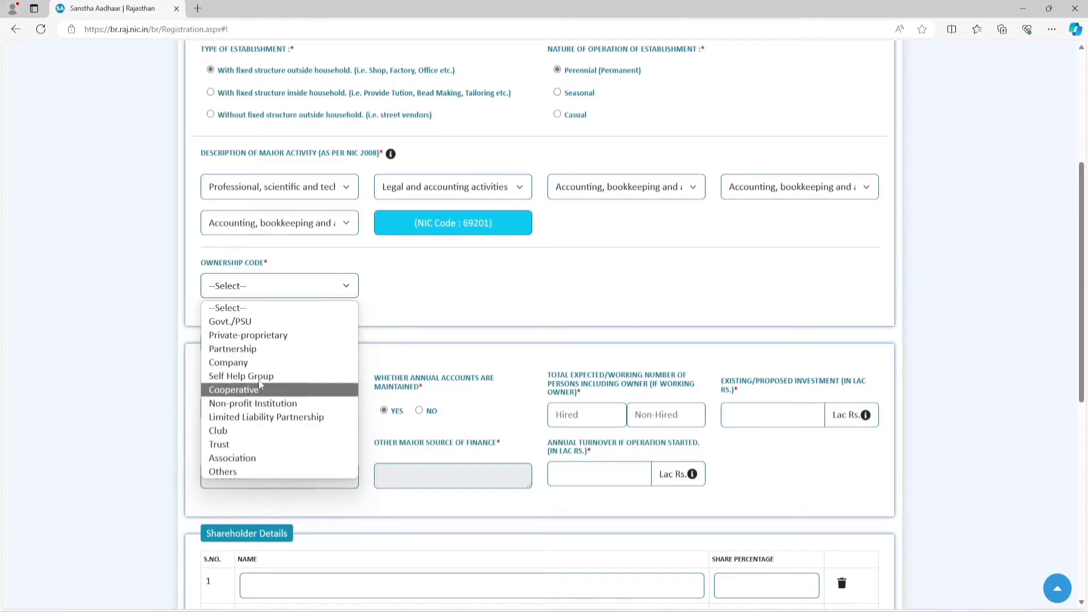
left_click(271, 337)
- Enter 2018 as the year of establishment and set the working persons to 1 hired and 1 non-hired
scroll(408, 284, "down", 3)
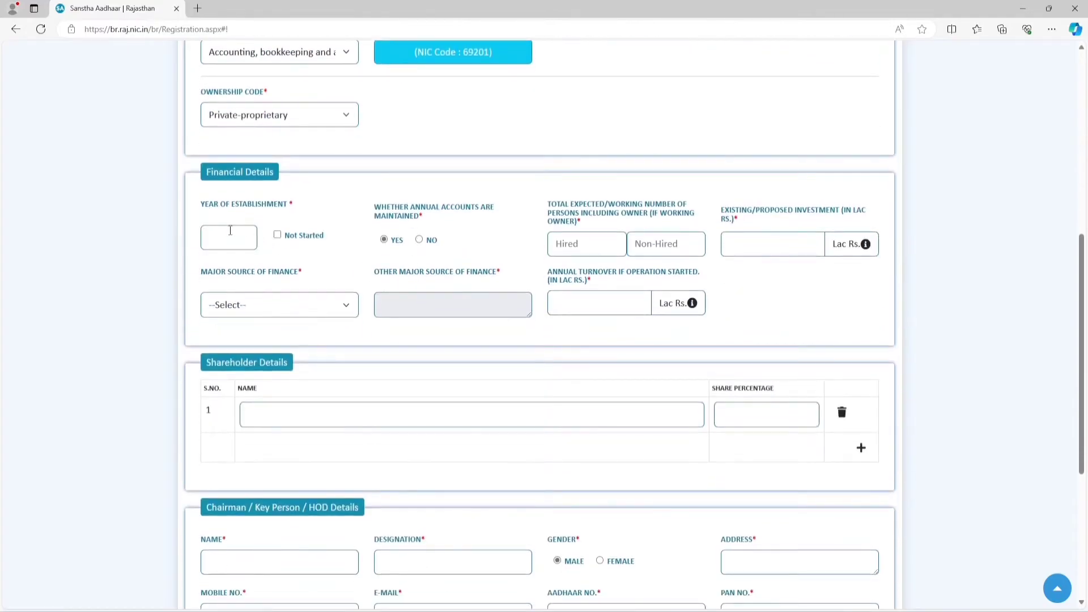
type("2018")
left_click_drag(548, 205, 699, 222)
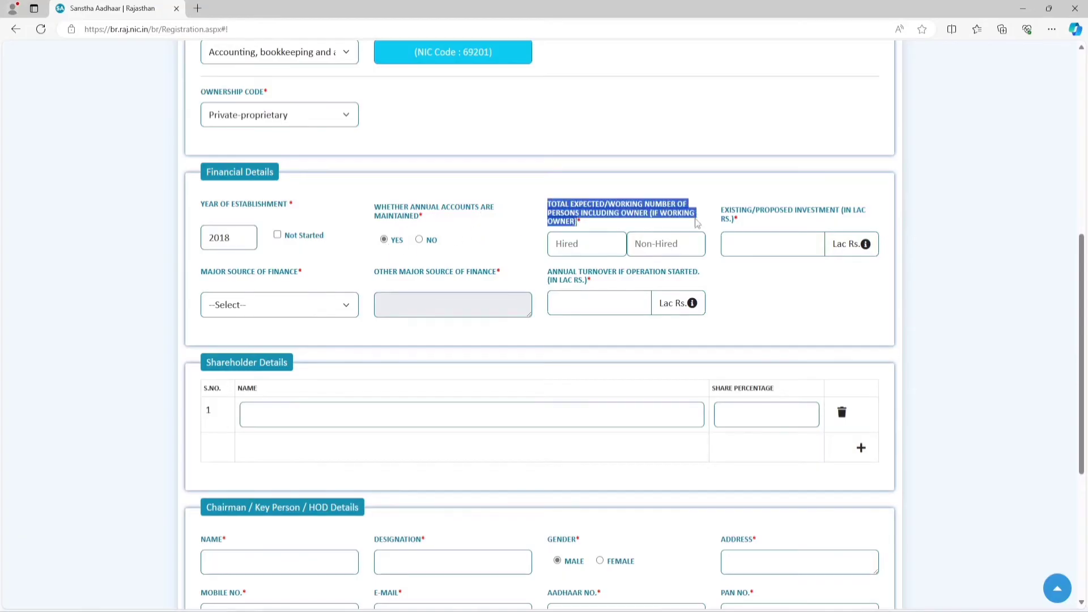
left_click(735, 265)
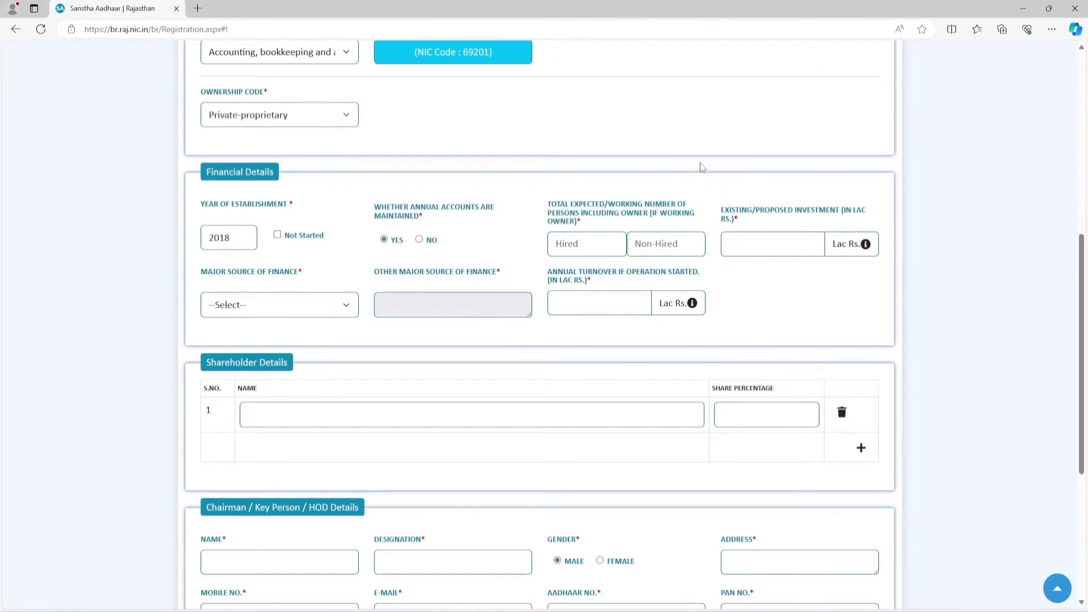
left_click(582, 241)
left_click(678, 250)
left_click(560, 250)
type("11")
- Set the existing or proposed investment to .5 lac rupees and the major source of finance to Self Finance
left_click(767, 243)
type(".5")
left_click(257, 307)
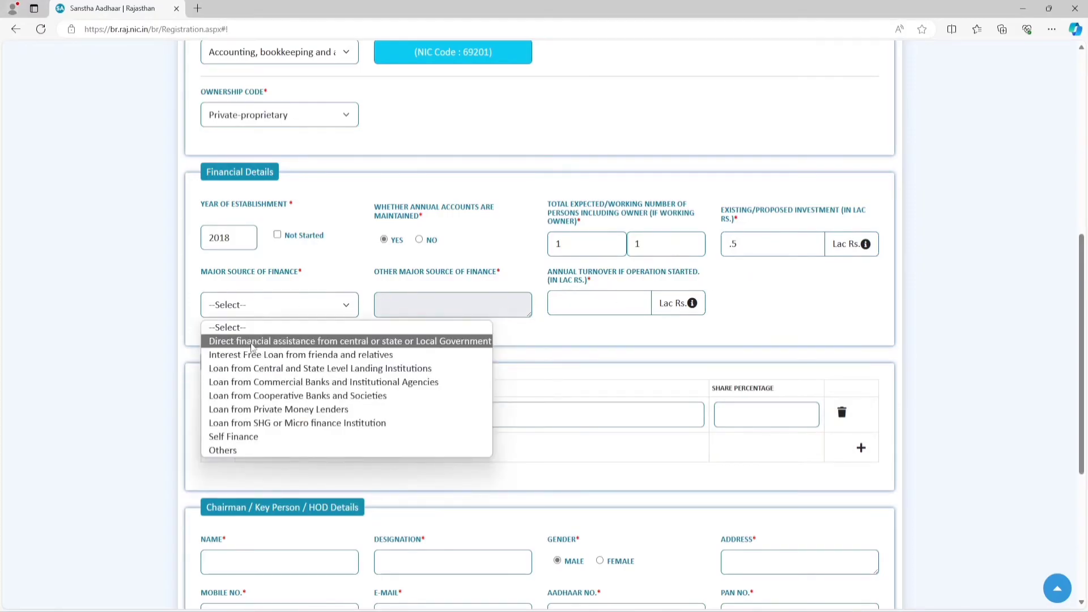
left_click(247, 437)
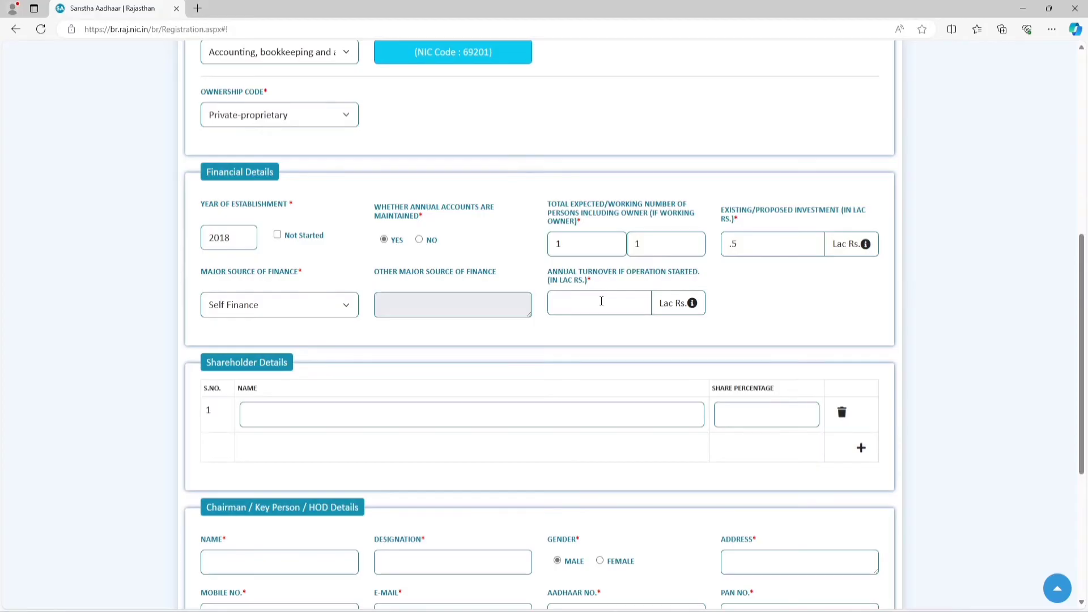
- Set the annual turnover to 4 lac rupees in the financial details
left_click(568, 306)
type("4")
mouse_move(693, 307)
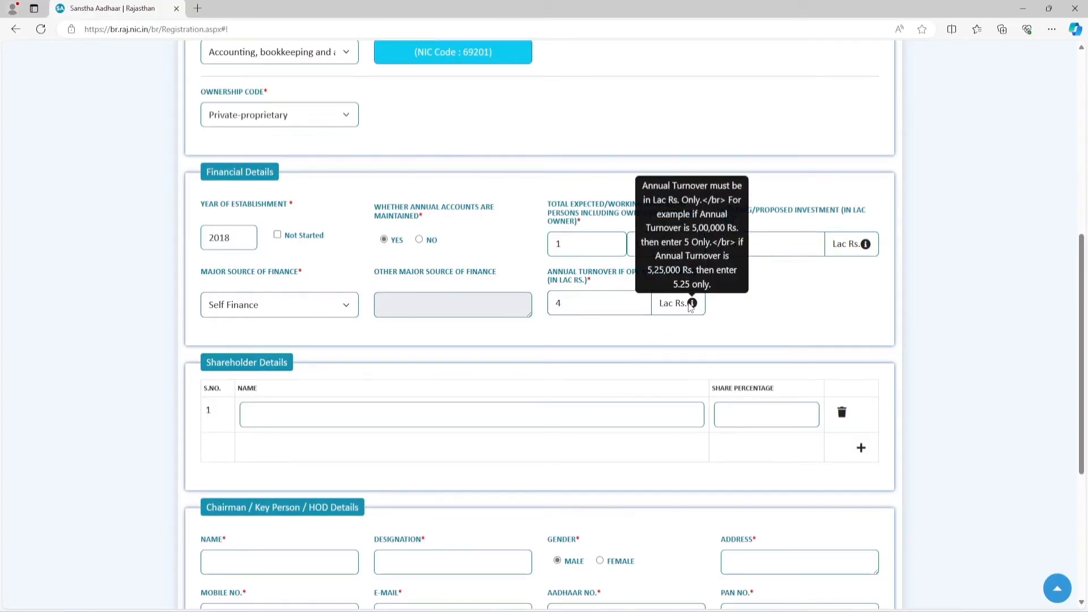
- Enter the shareholder's full name in the first shareholder row with a share percentage of 100
scroll(836, 311, "down", 3)
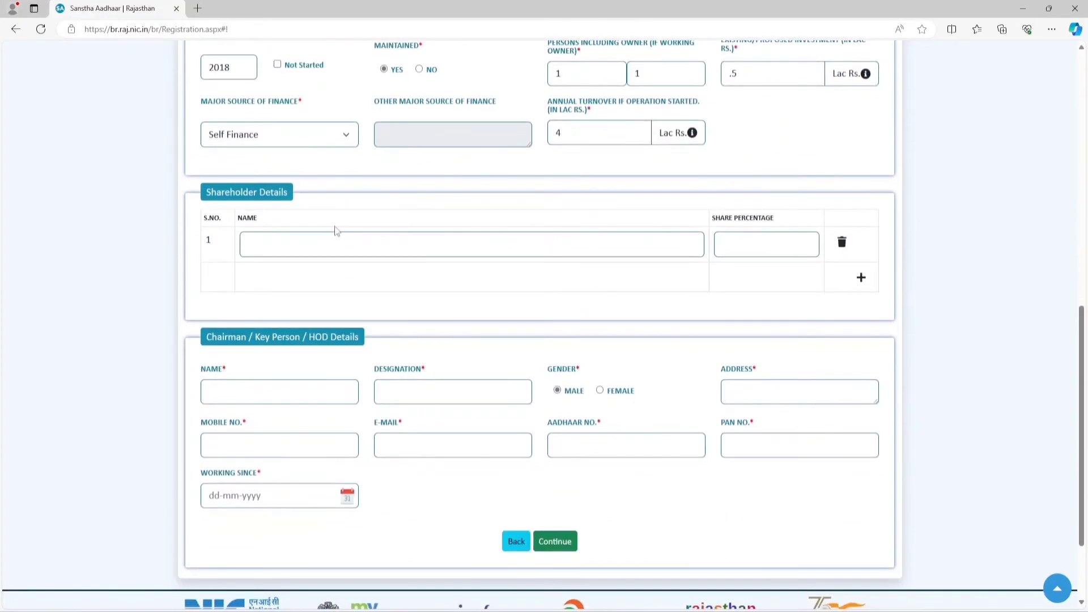
left_click(288, 242)
type("...")
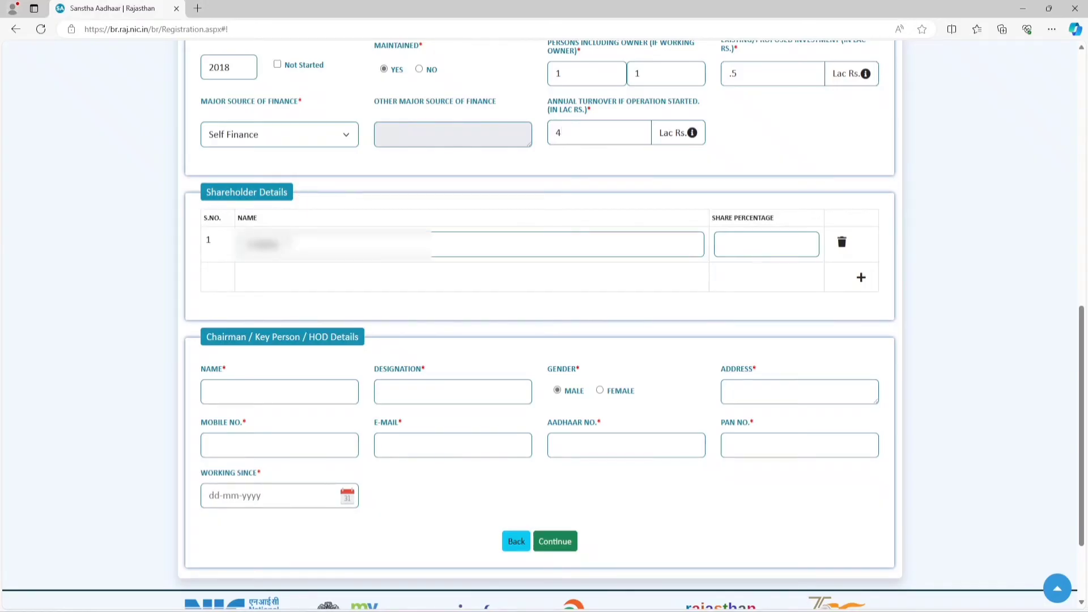
type("...")
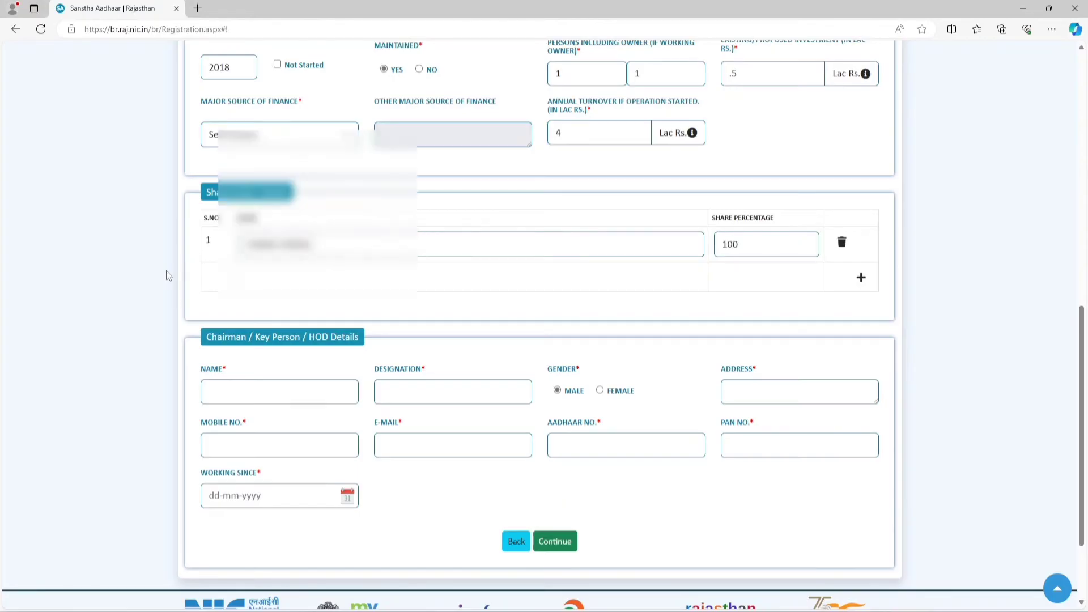
- Fill in the key person's name, designation, gender, address, mobile number, e-mail, Aadhaar number and PAN
scroll(166, 270, "down", 2)
scroll(280, 267, "down", 1)
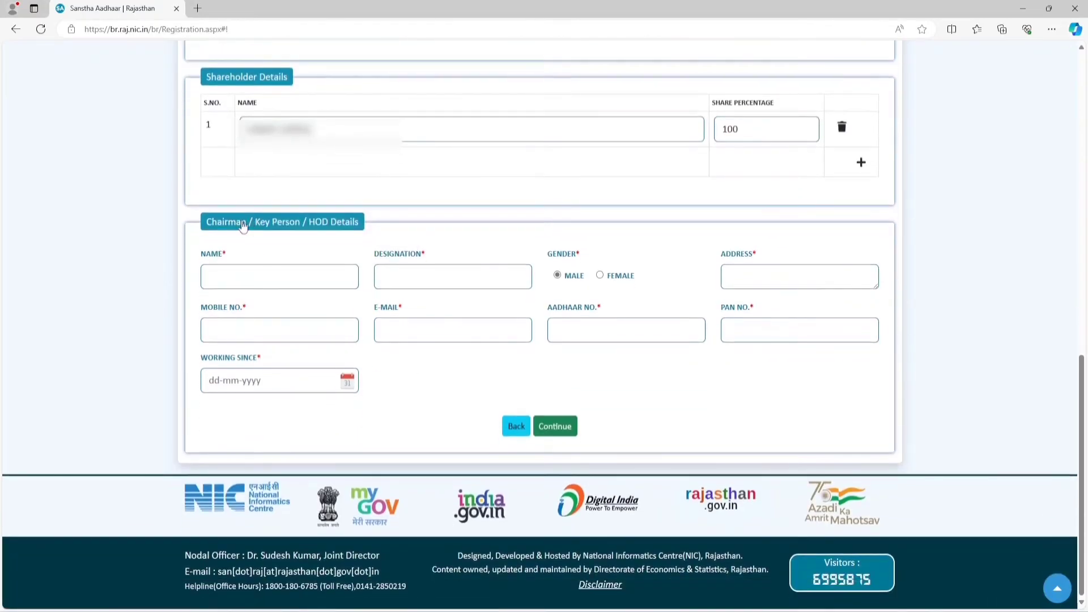
left_click(256, 277)
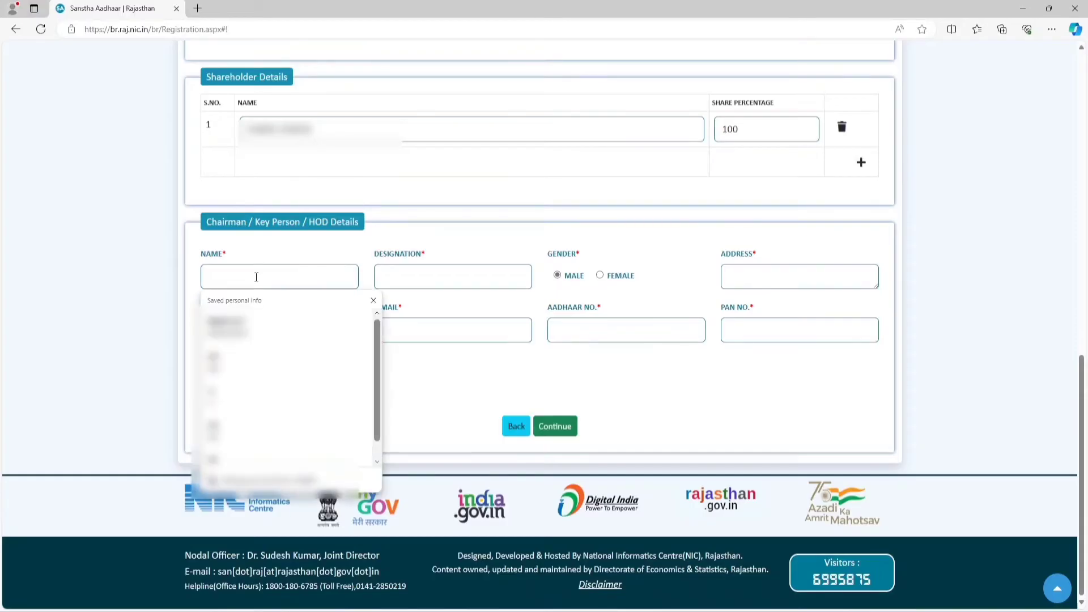
left_click(133, 297)
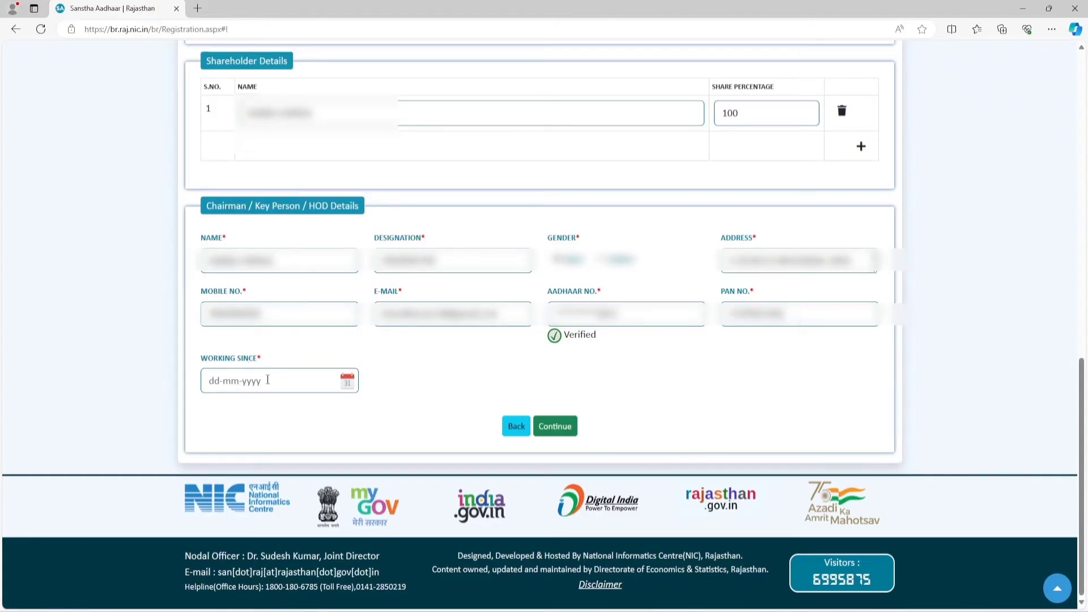
- Set the key person's Working Since date to 01-02-2018 and continue to the Act Details section
left_click(347, 378)
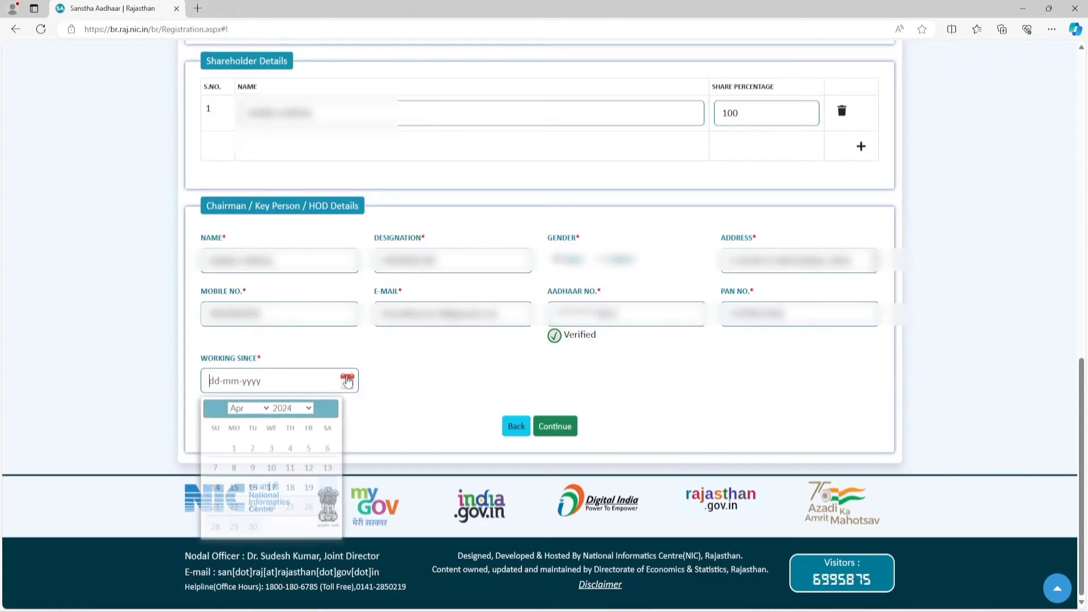
left_click(306, 408)
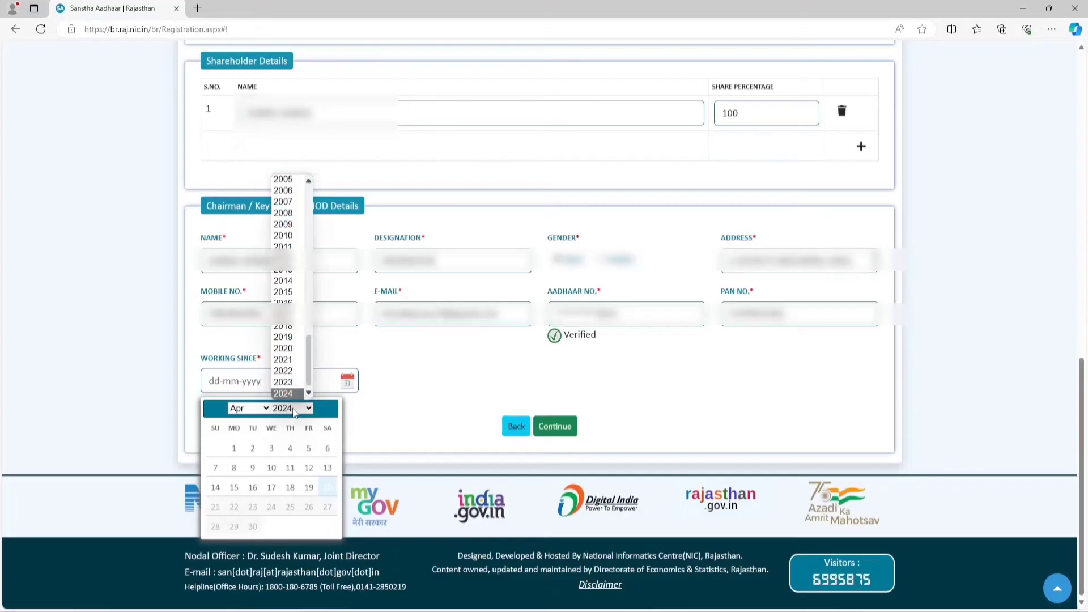
left_click(283, 321)
left_click(256, 412)
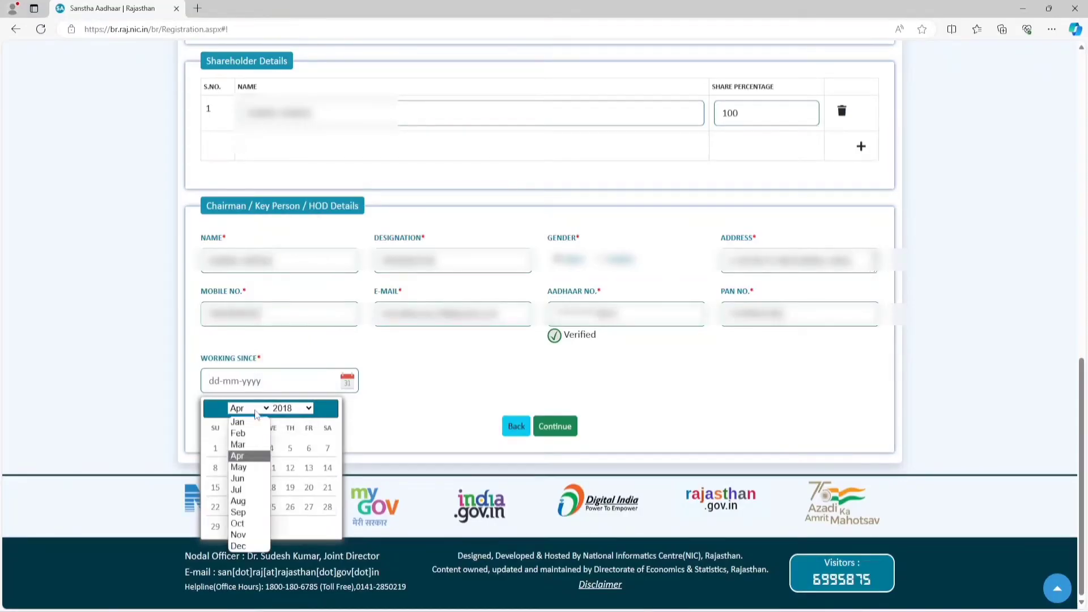
left_click(238, 433)
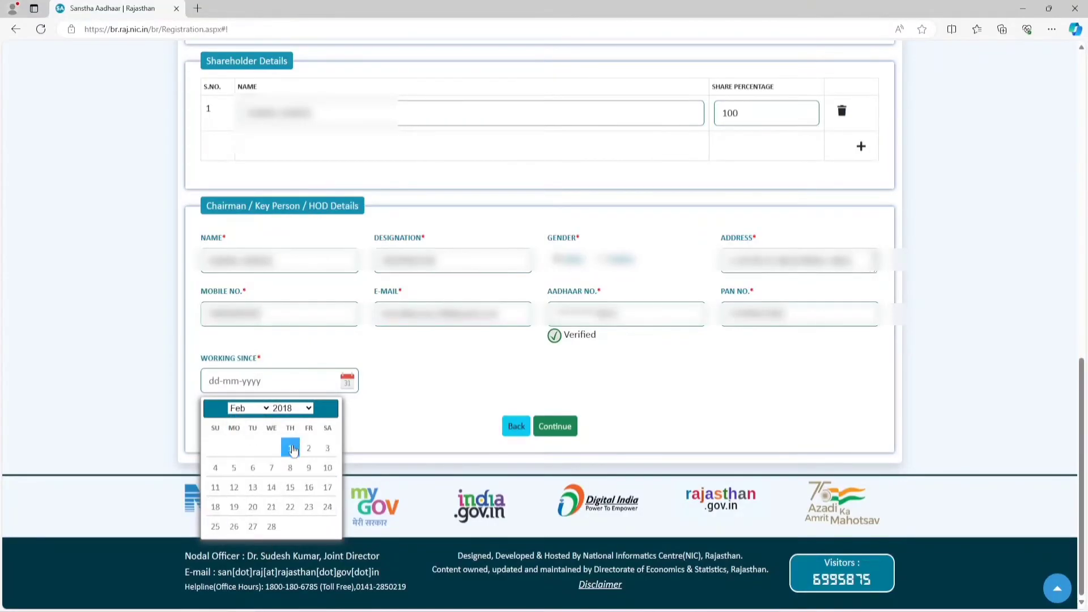
left_click(290, 448)
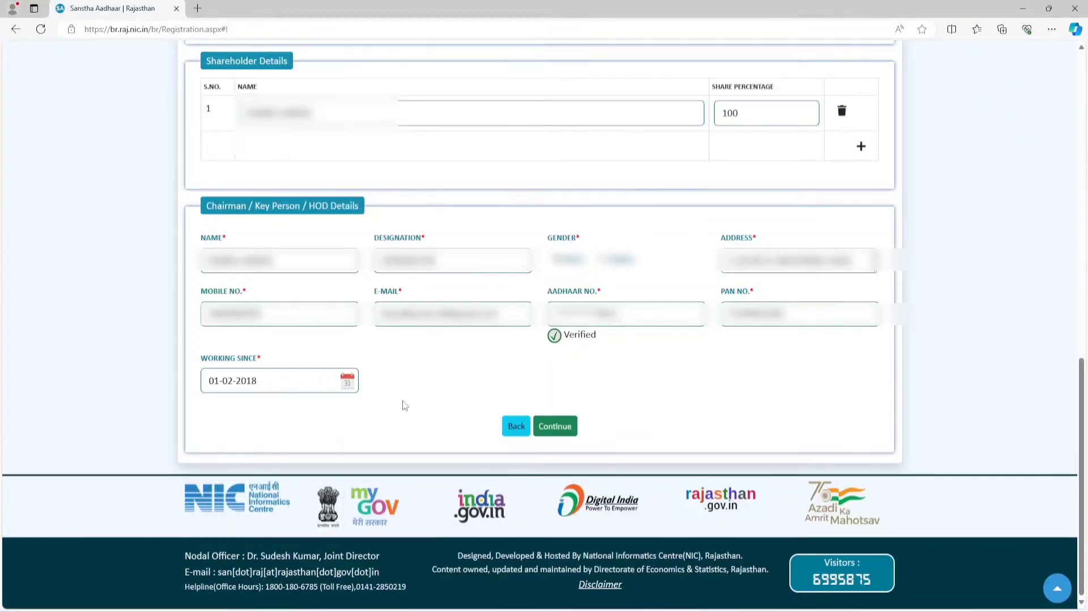
left_click(549, 426)
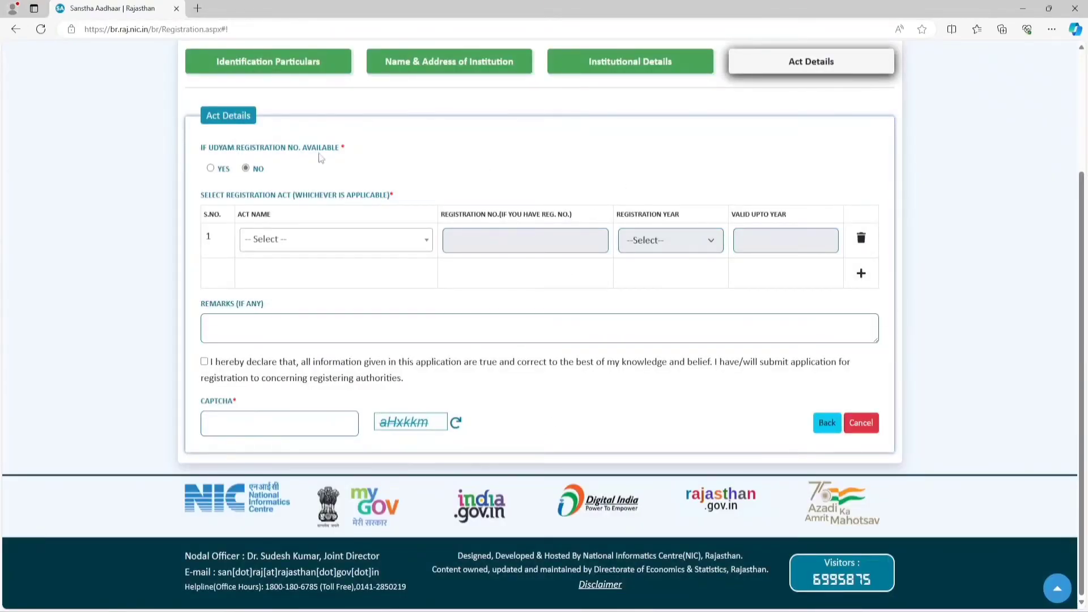
- Mark the Udyam registration number as available and choose Unorganised Sector as the registration act
left_click(210, 168)
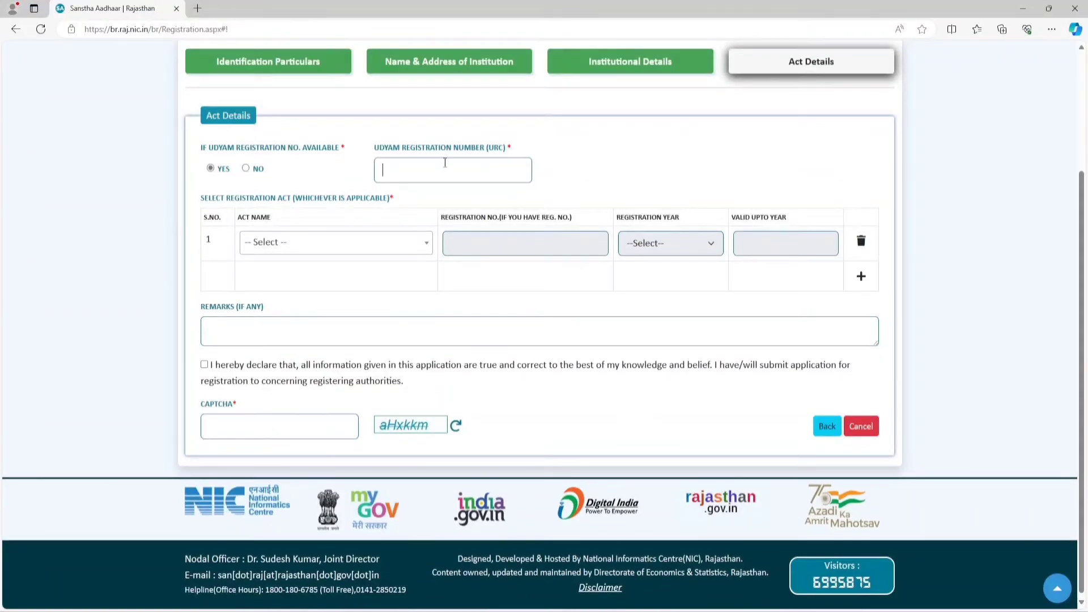
left_click_drag(204, 198, 395, 202)
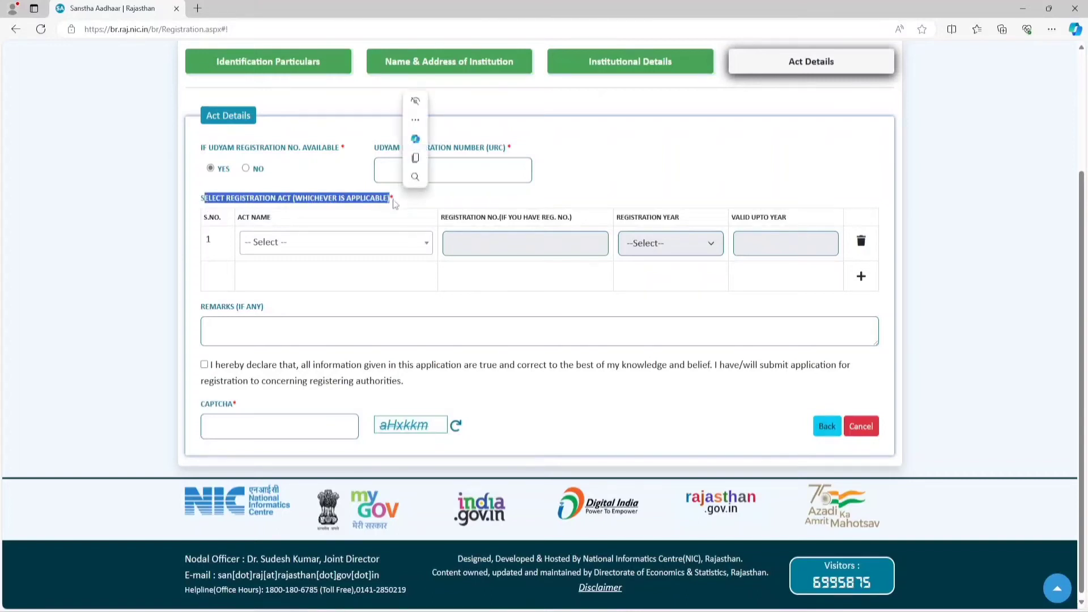
left_click(352, 253)
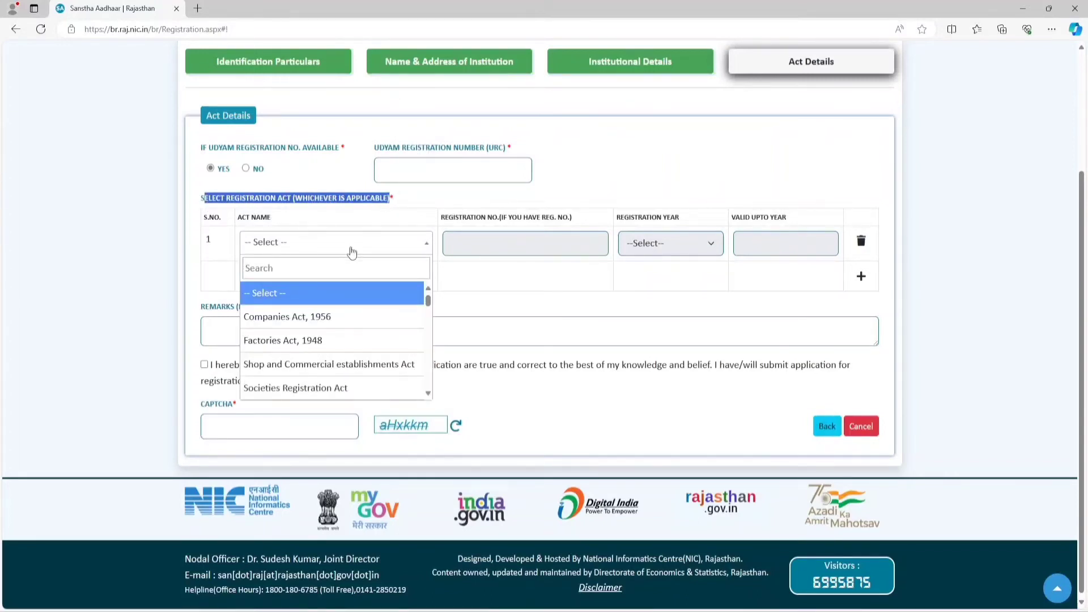
key("Down")
key("Down")
key("Down")
key("Down")
key("Down")
key("Down")
key("Down")
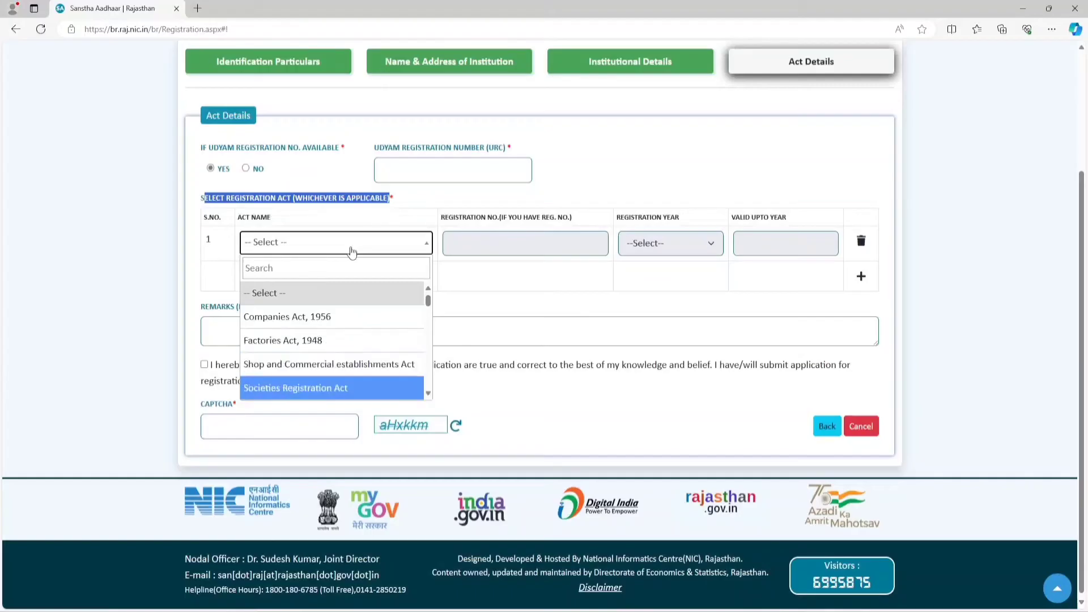
key("Down")
key("Down")
key("Down")
key("Down")
key("Down")
key("Down")
key("Down")
key("Down")
key("Down")
key("Down")
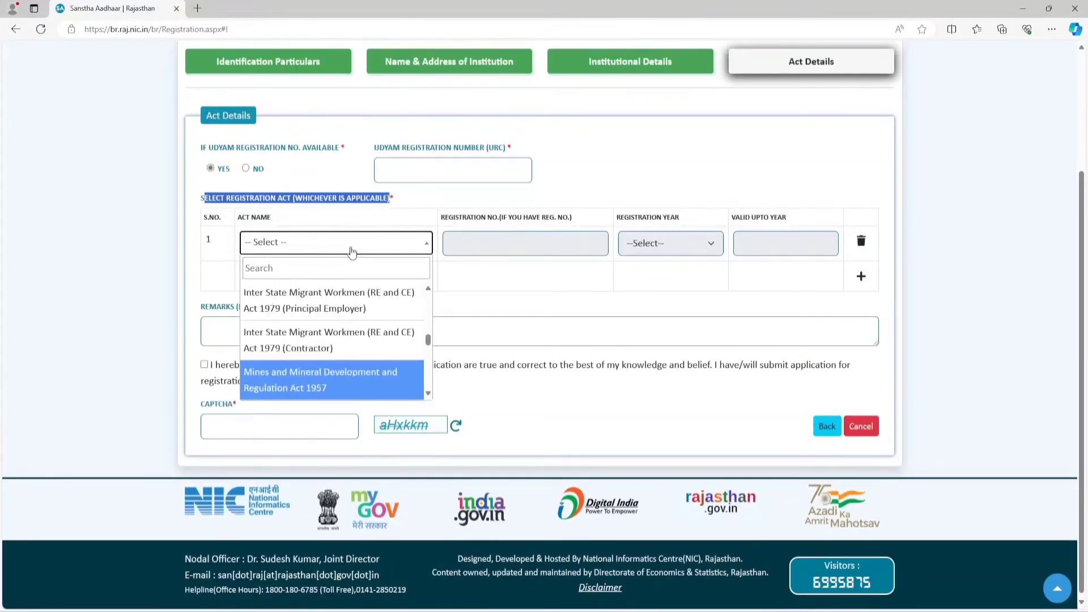
key("Down")
key("Down")
key("Down")
key("Down")
key("Down")
key("Down")
key("Down")
key("Down")
key("Down")
key("Down")
key("Down")
key("Down")
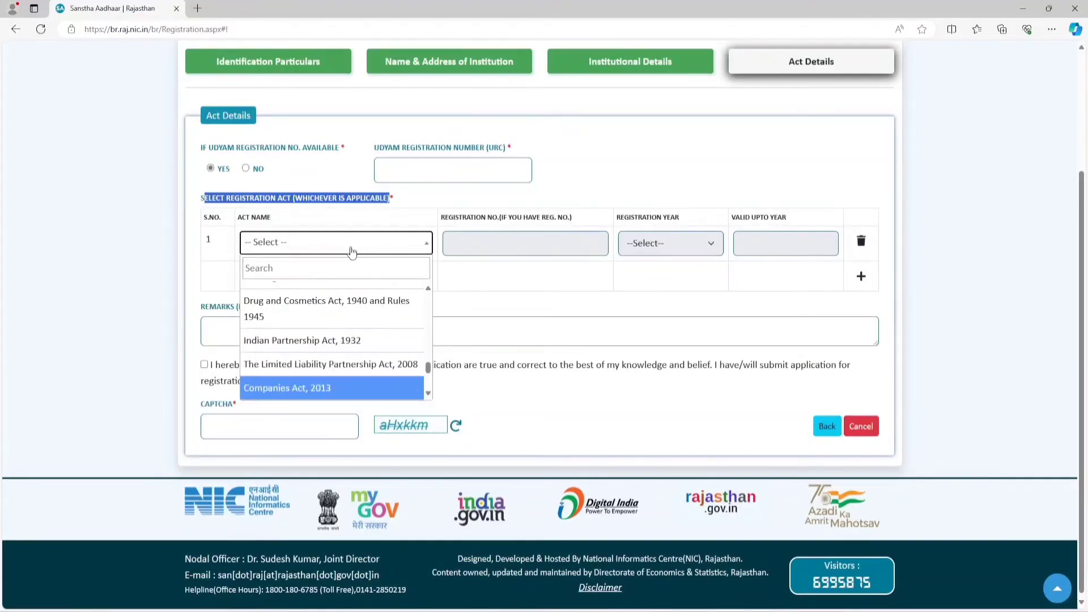
key("Down")
key("Down")
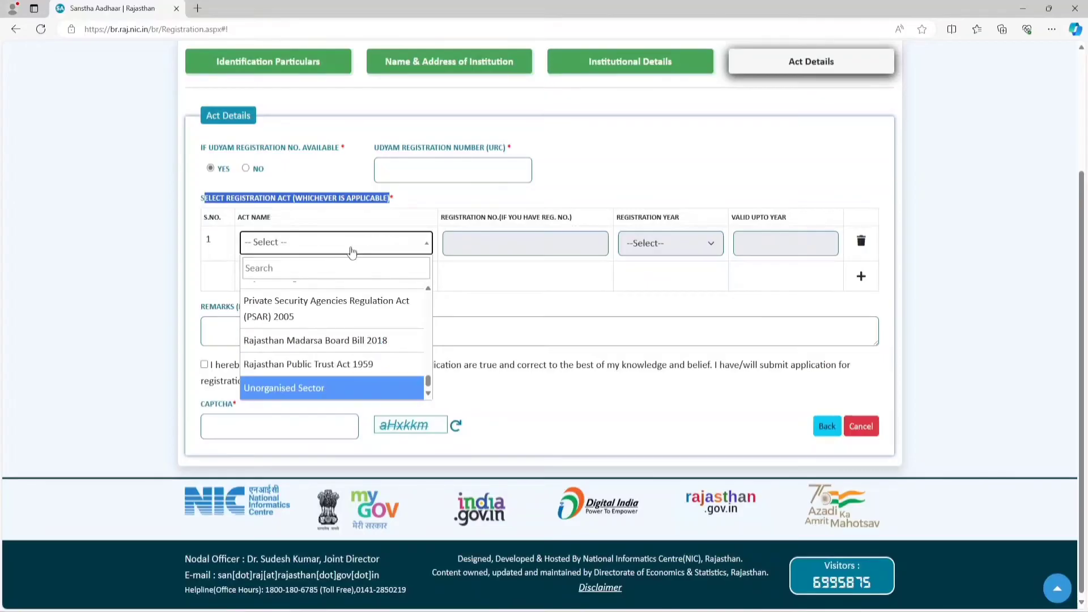
key("Return")
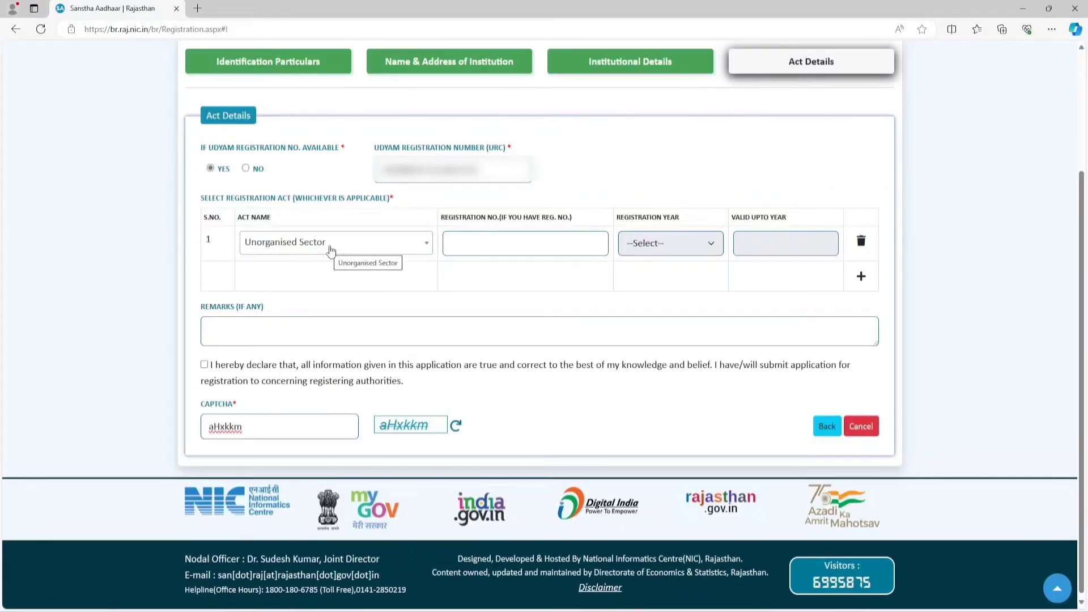
- Fill in the remarks and accept the declaration that all application information is true and correct
left_click(273, 327)
type("Food")
key("BackSpace")
key("BackSpace")
key("BackSpace")
key("BackSpace")
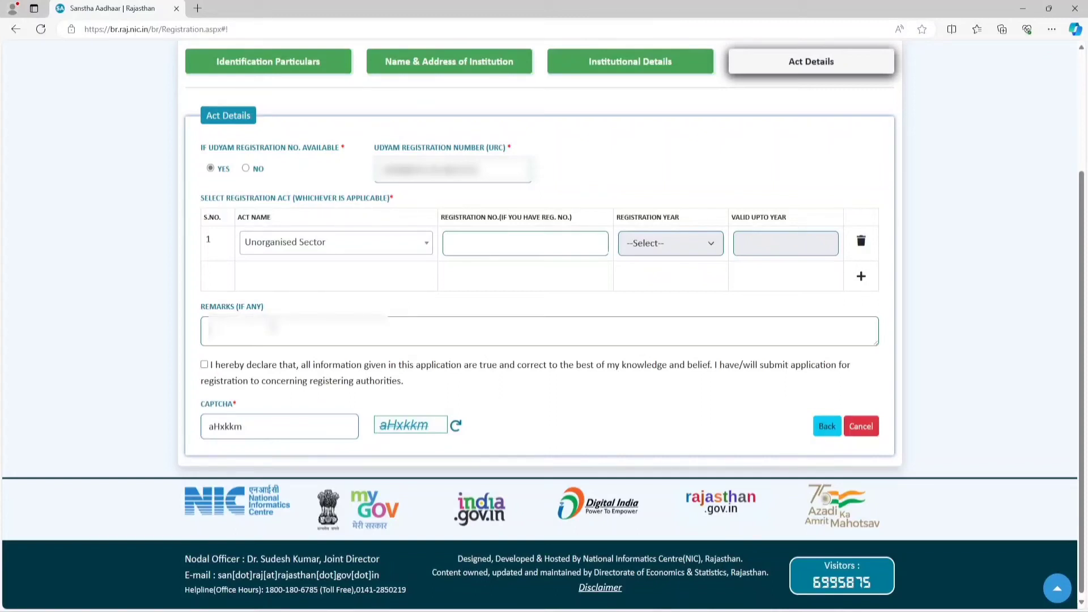
type("Food product")
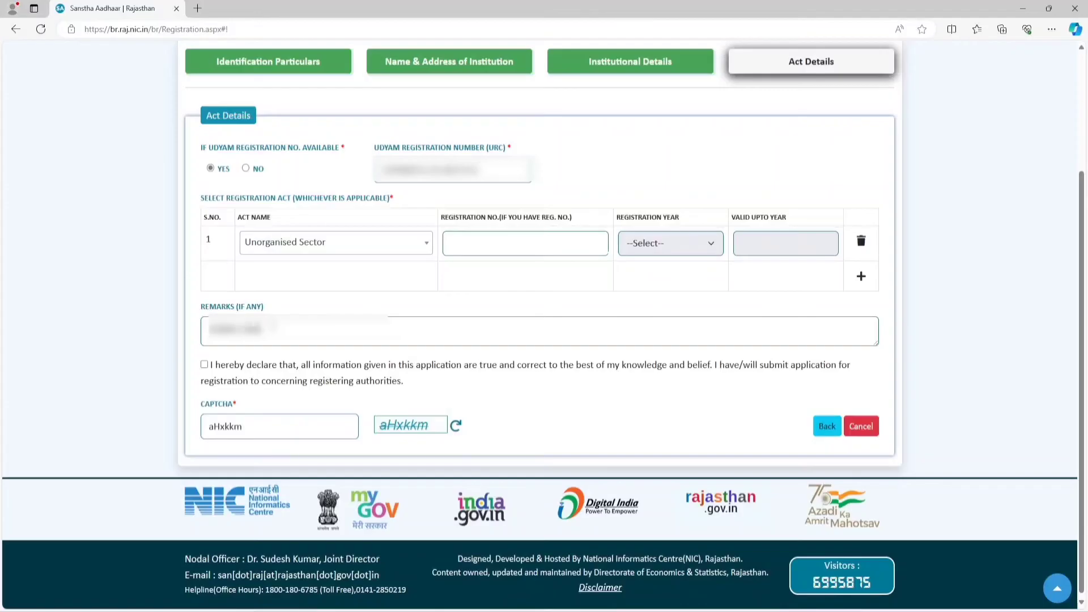
key("BackSpace")
key("BackSpace")
key("BackSpace")
left_click(205, 364)
type("ing")
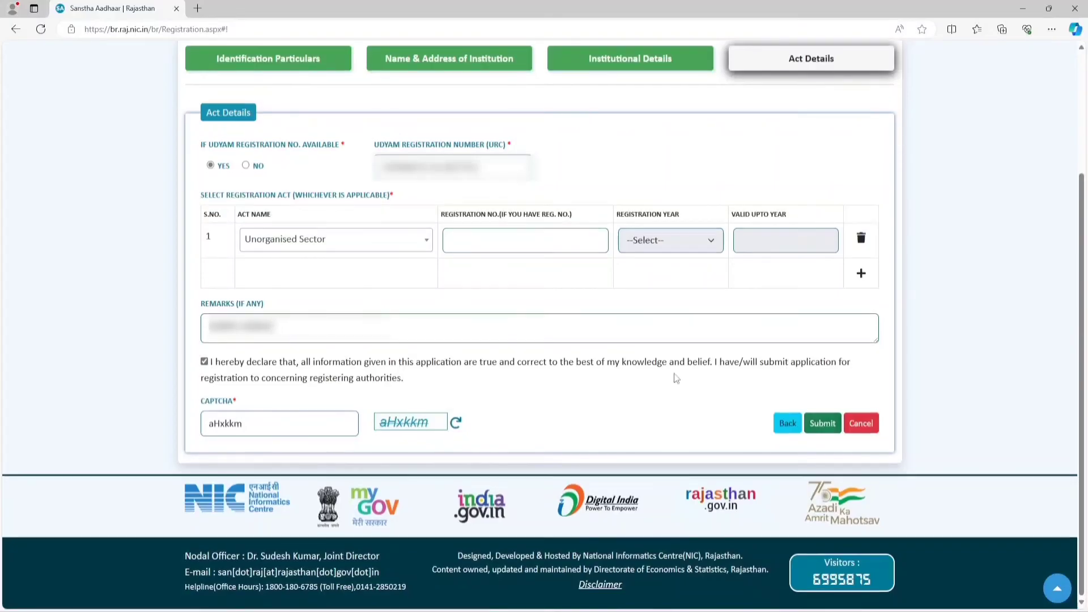
- Submit the completed form for preview, review the application, and make the final submission
left_click(823, 427)
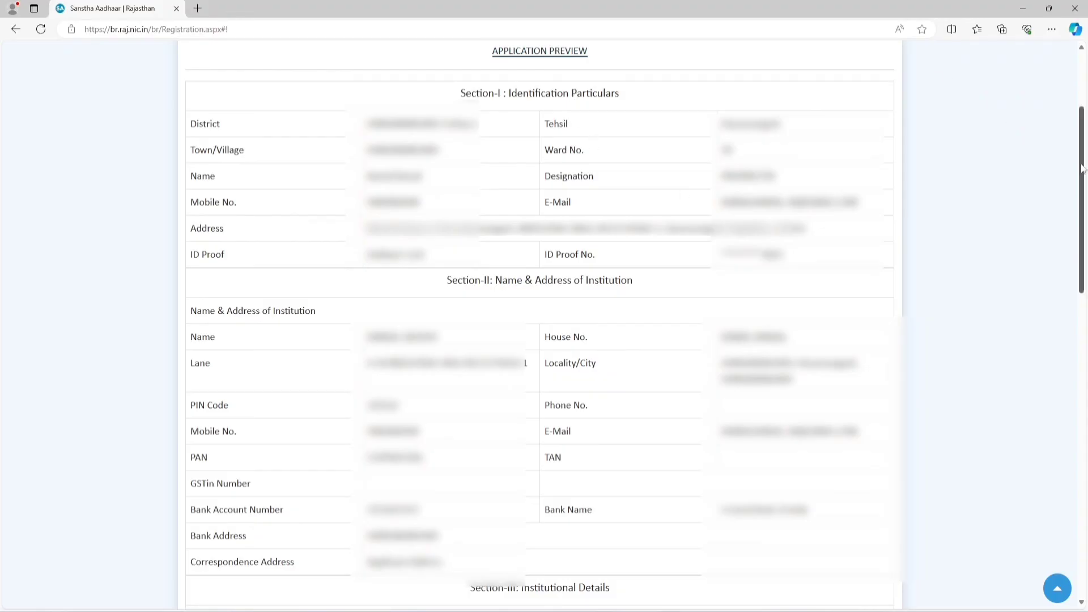
scroll(550, 208, "down", 15)
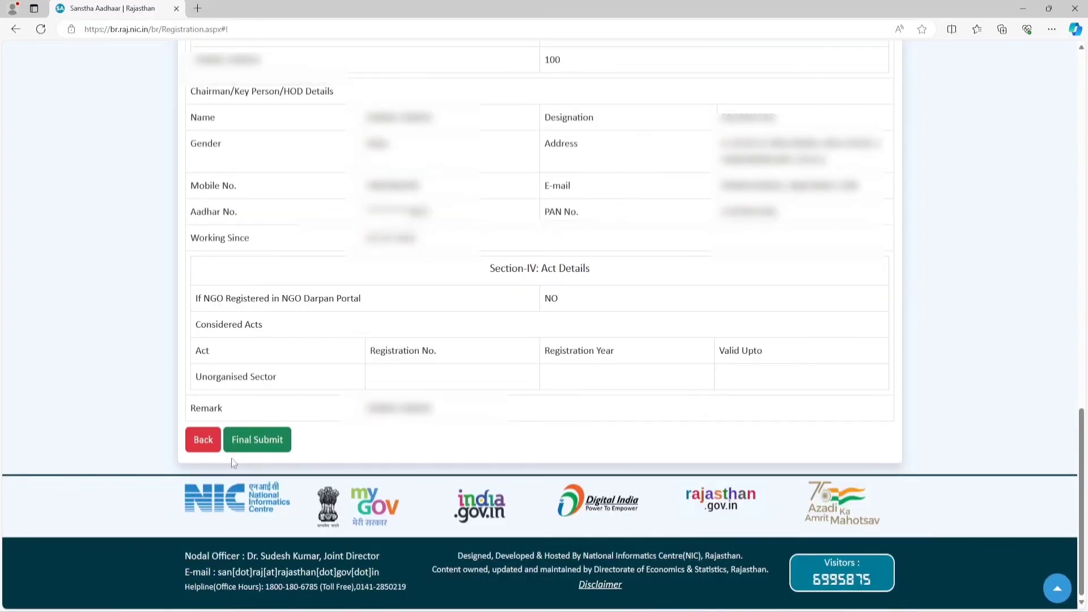
left_click(257, 443)
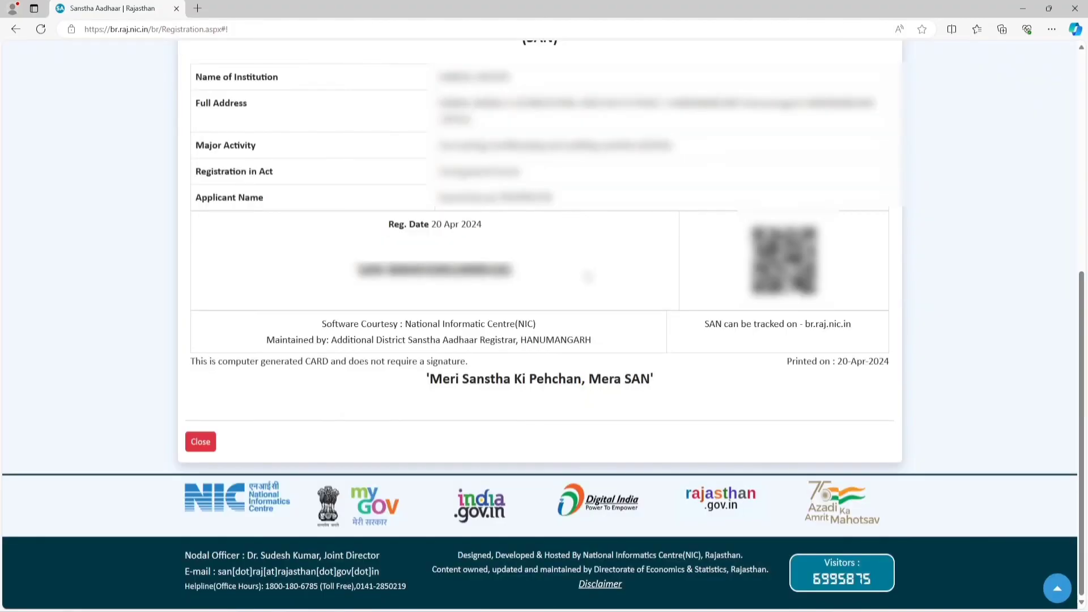
- Examine the generated SAN card, including the issuing department, the card title and the institution's details
scroll(668, 310, "up", 7)
left_click_drag(467, 306, 616, 308)
left_click_drag(466, 327, 646, 332)
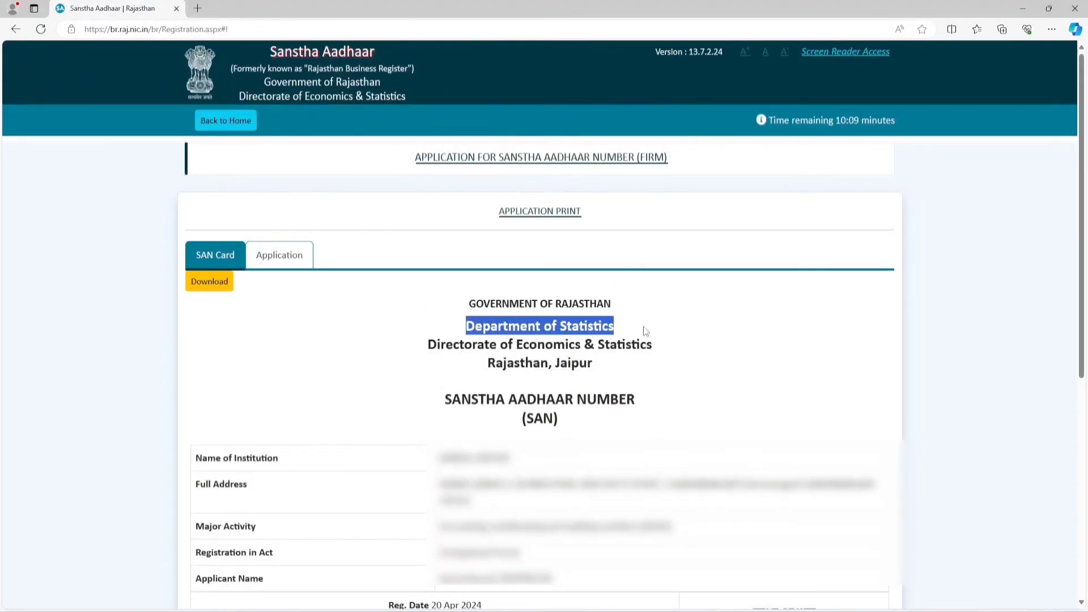
left_click_drag(429, 344, 678, 342)
scroll(678, 343, "down", 3)
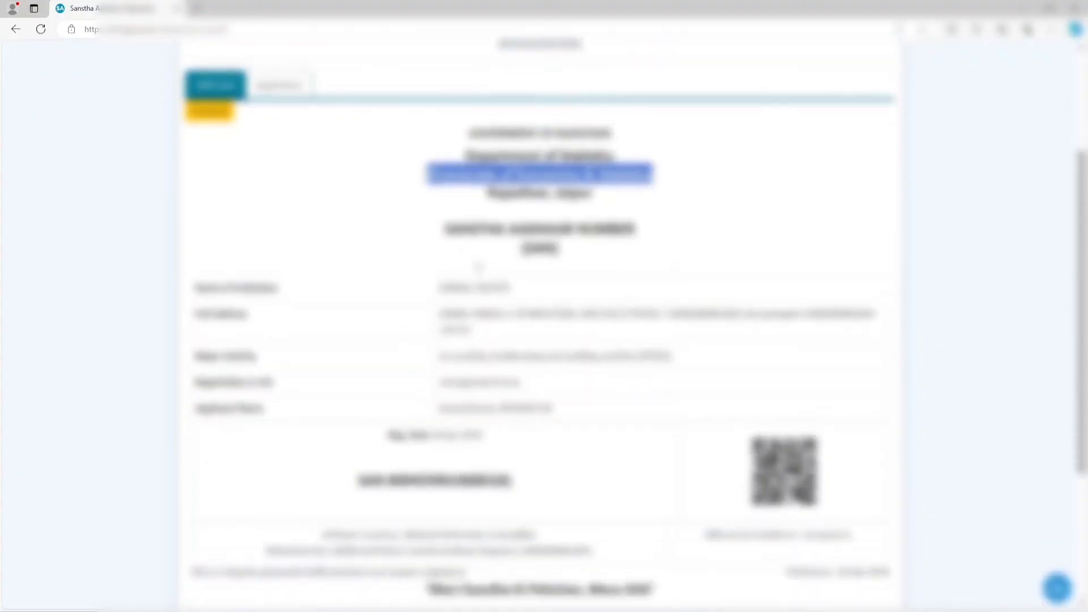
left_click_drag(445, 229, 639, 239)
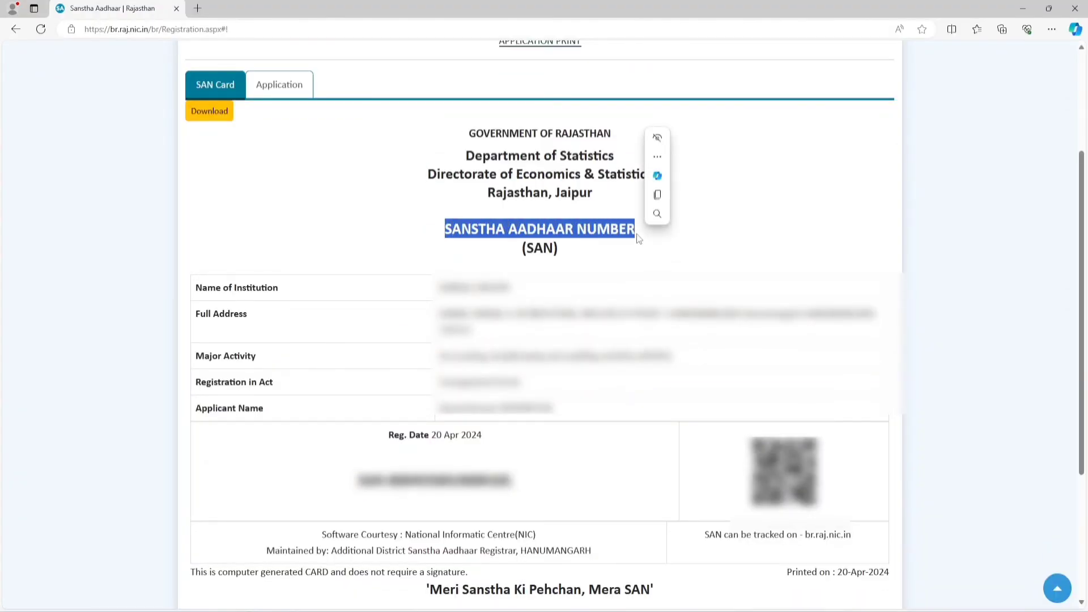
left_click_drag(440, 287, 521, 291)
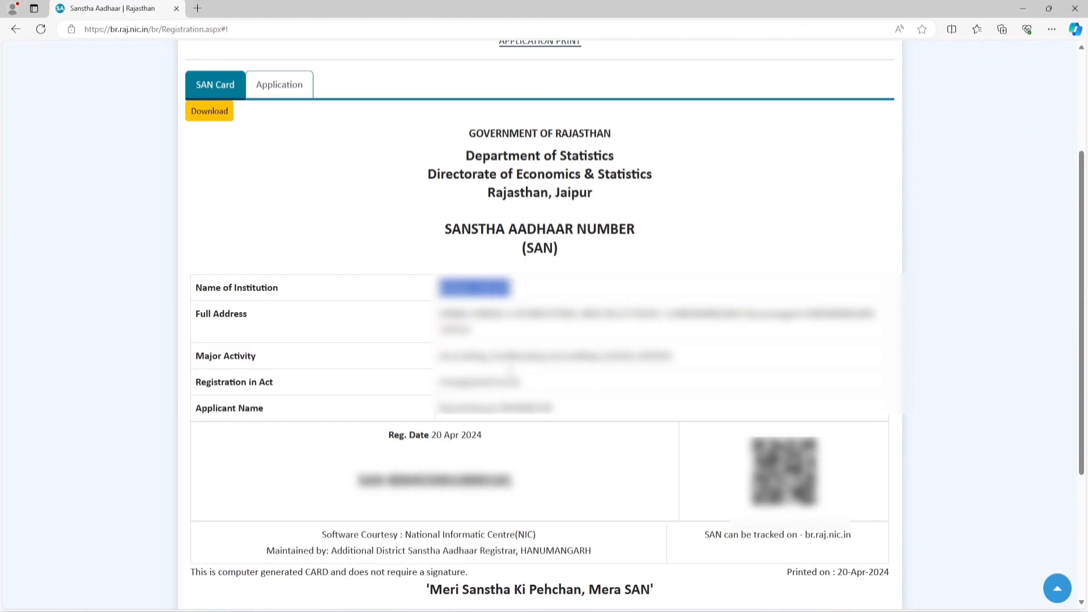
scroll(624, 319, "down", 3)
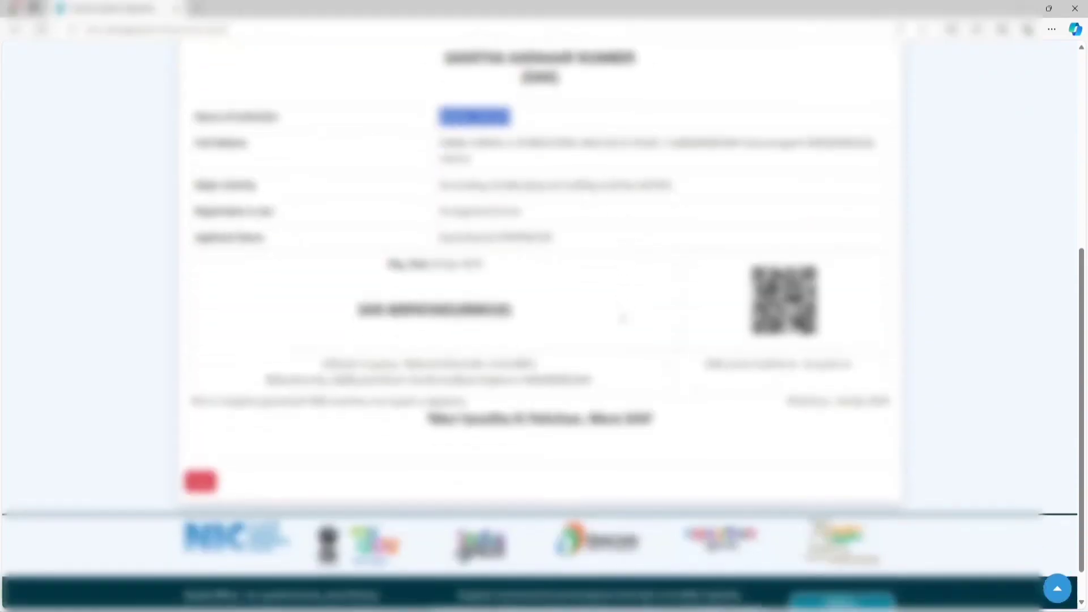
scroll(624, 319, "up", 6)
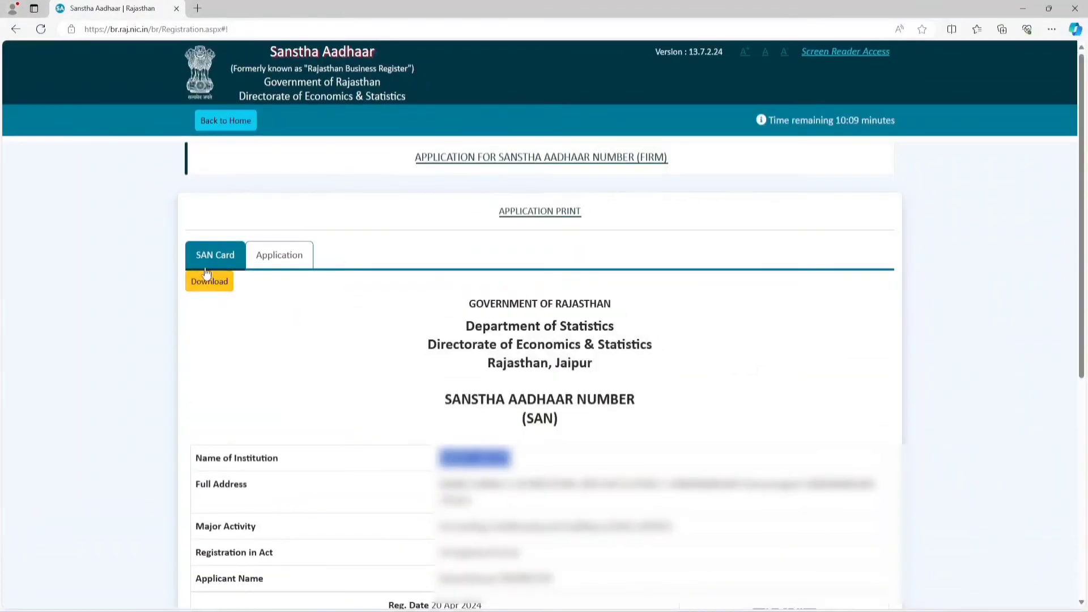